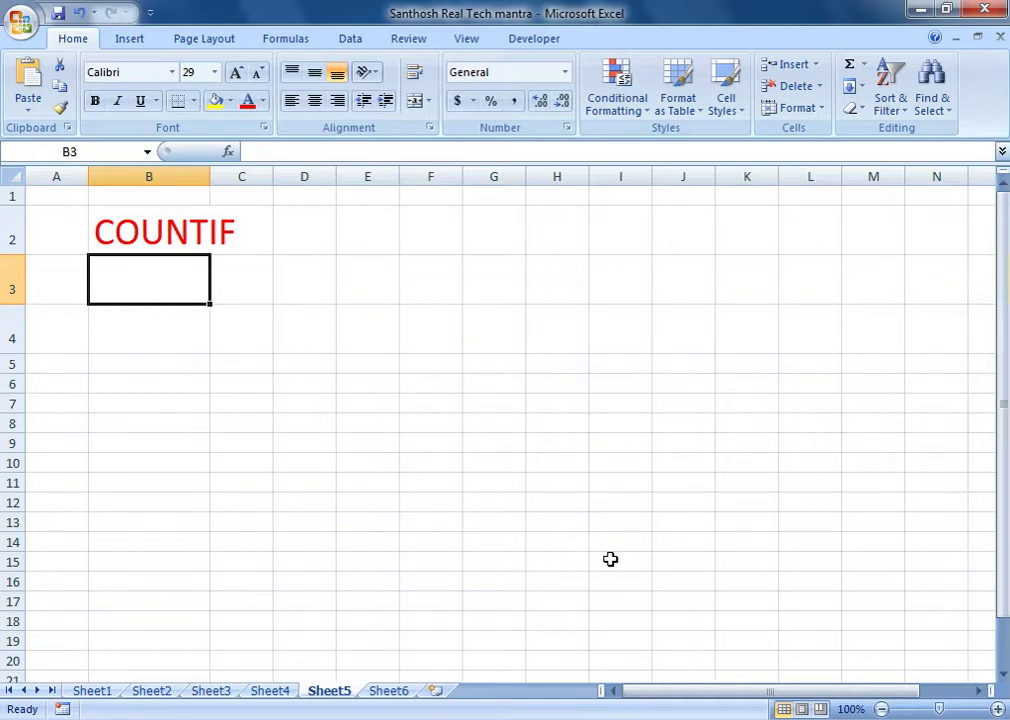
# Switch from Sheet5 back to Sheet3's student marks table.
pyautogui.hotkey('ctrl', 'pageup')
pyautogui.hotkey('ctrl', 'pageup')
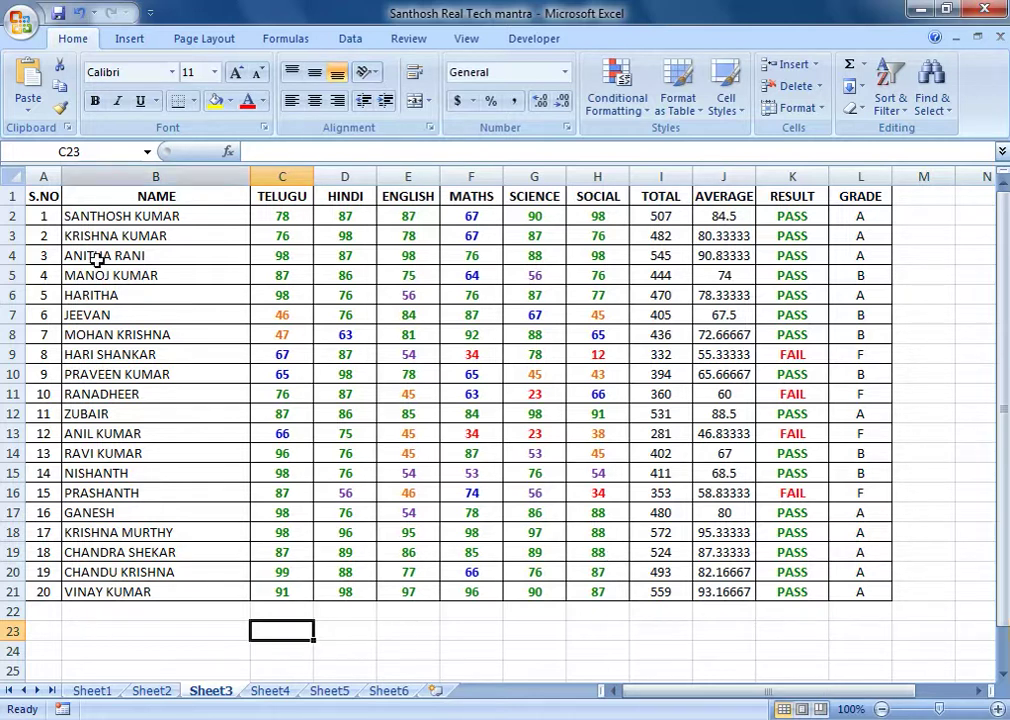
# On blank Sheet6, write the COUNTIF(RANGE,CRITERIA) syntax in D3, then erase it.
pyautogui.click(389, 690)
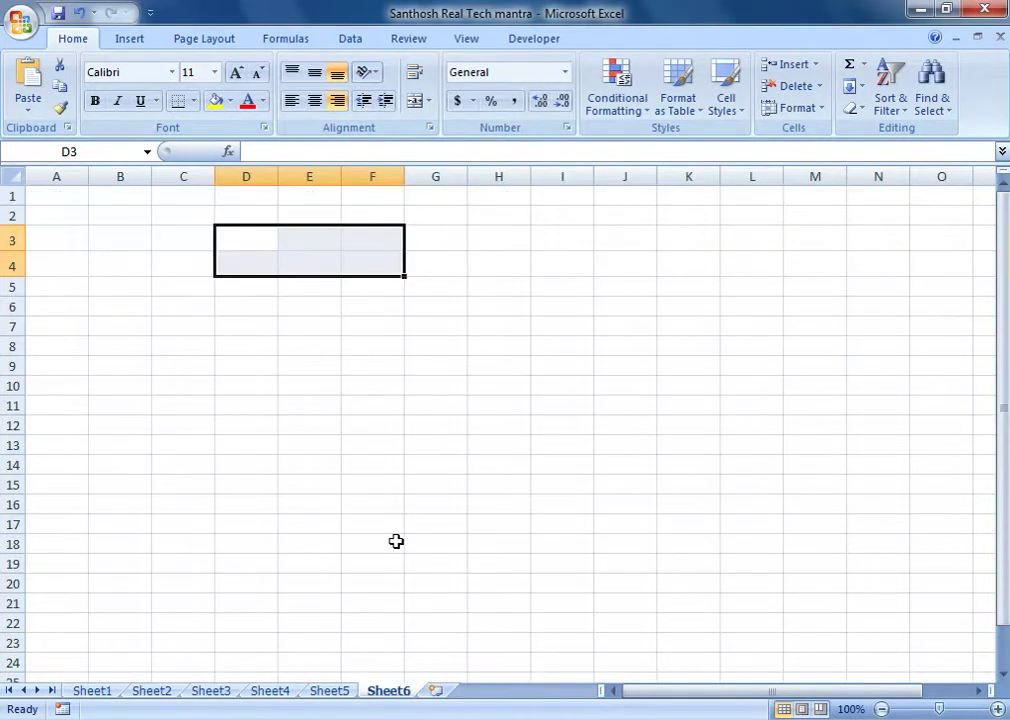
pyautogui.press('Up')
pyautogui.press('Left')
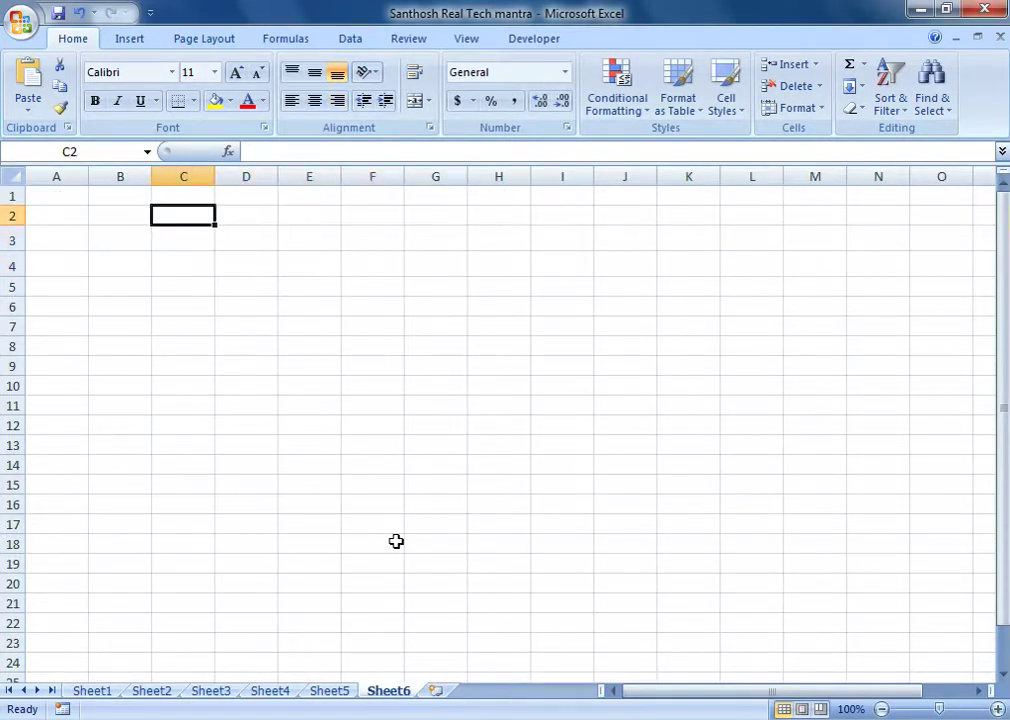
pyautogui.press('Down')
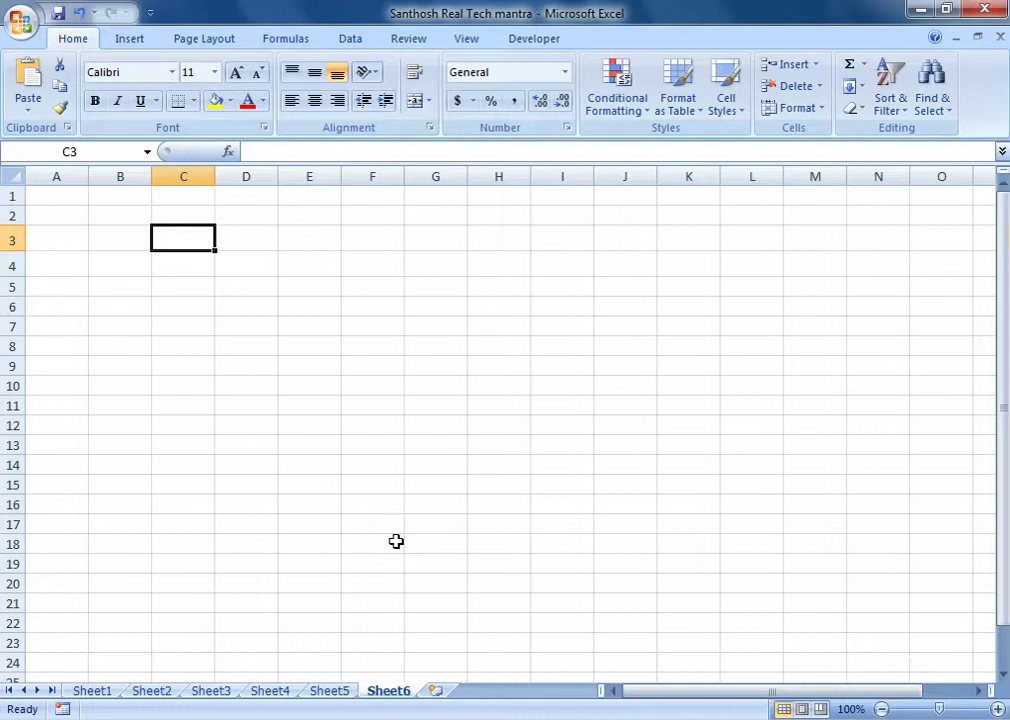
pyautogui.press('Right')
pyautogui.press('Down')
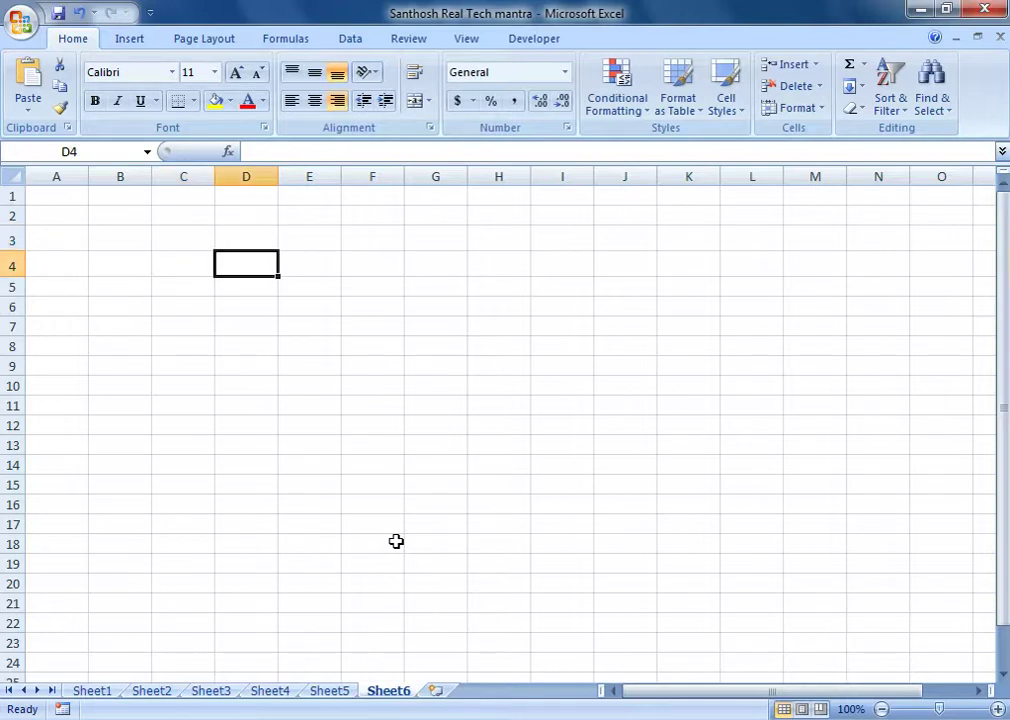
pyautogui.press('Up')
pyautogui.write('CO')
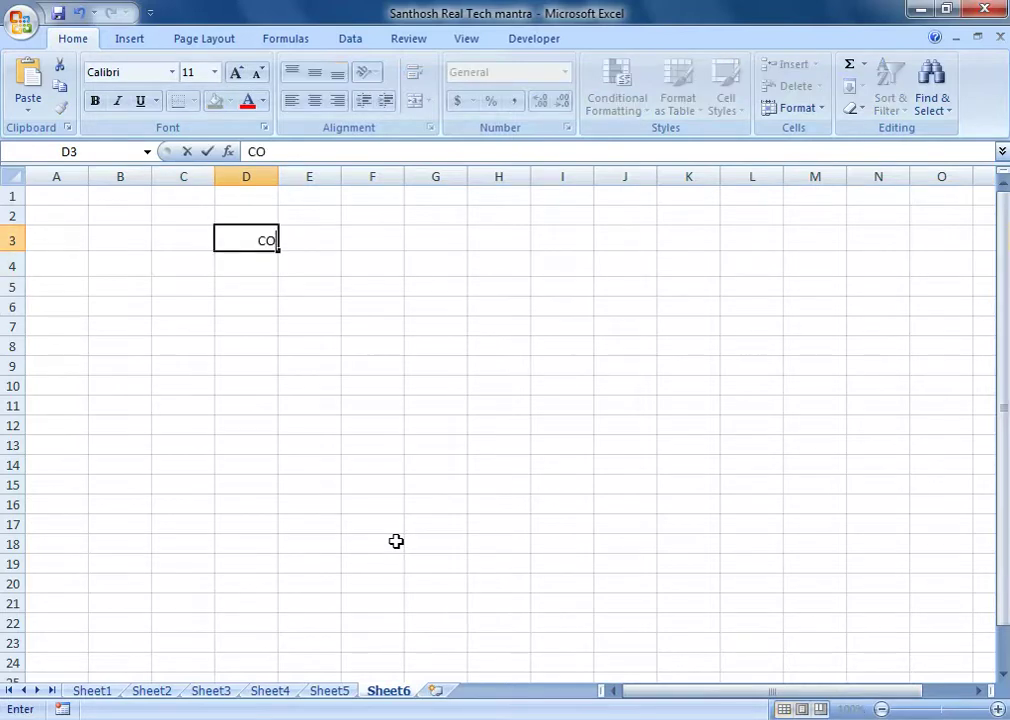
pyautogui.write('UNTIF')
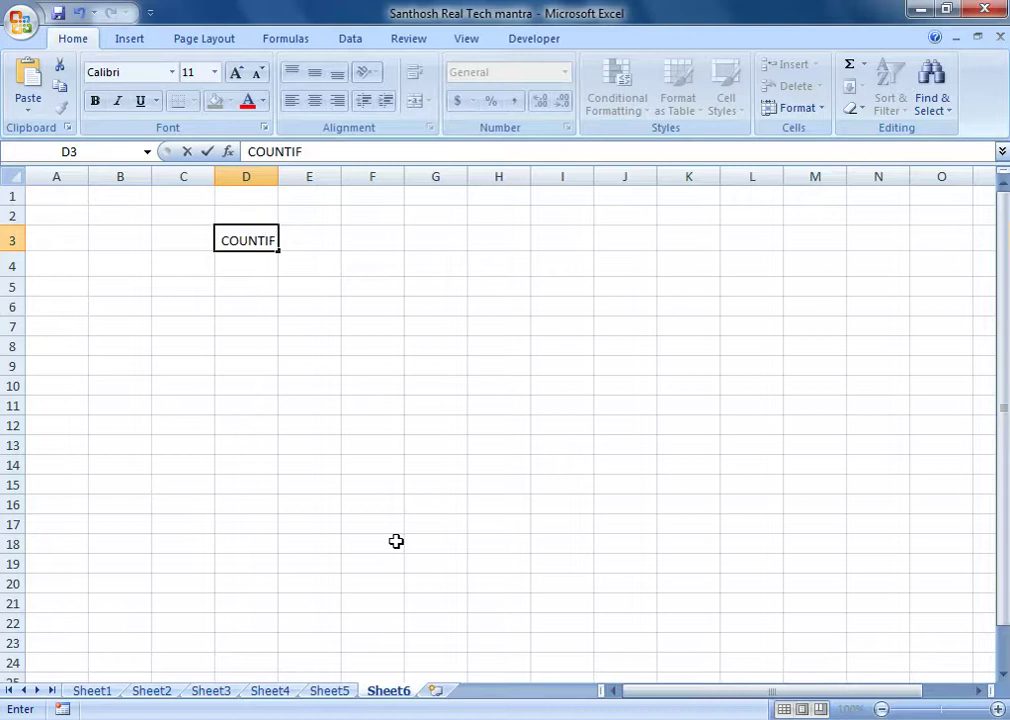
pyautogui.write('(')
pyautogui.write('RANGE,C')
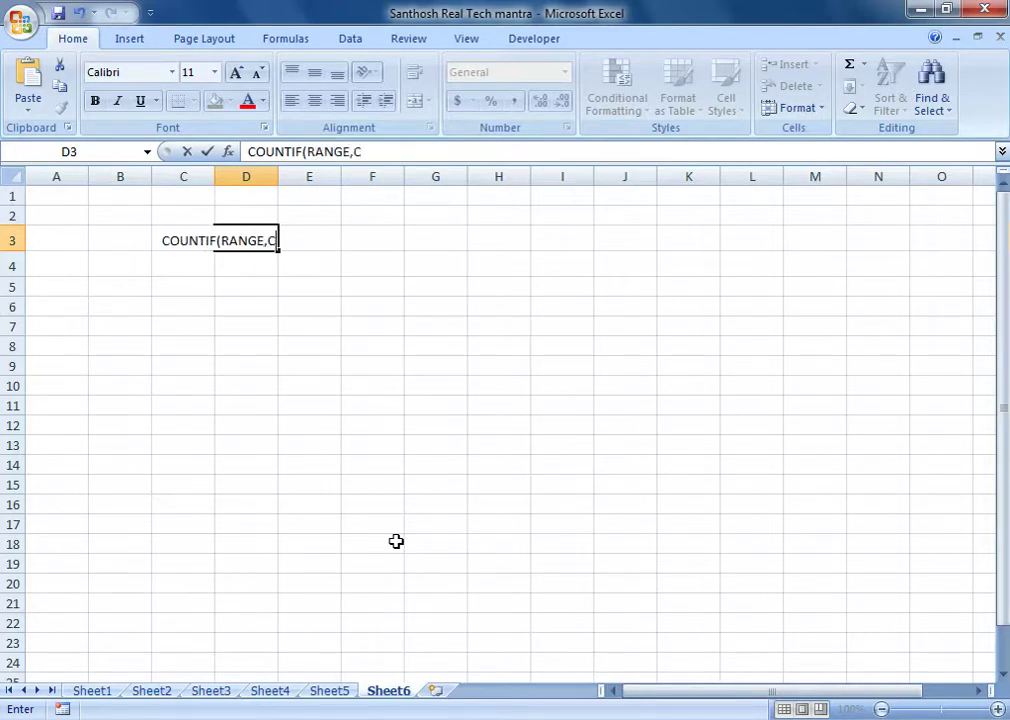
pyautogui.write('RIE')
pyautogui.press('BackSpace')
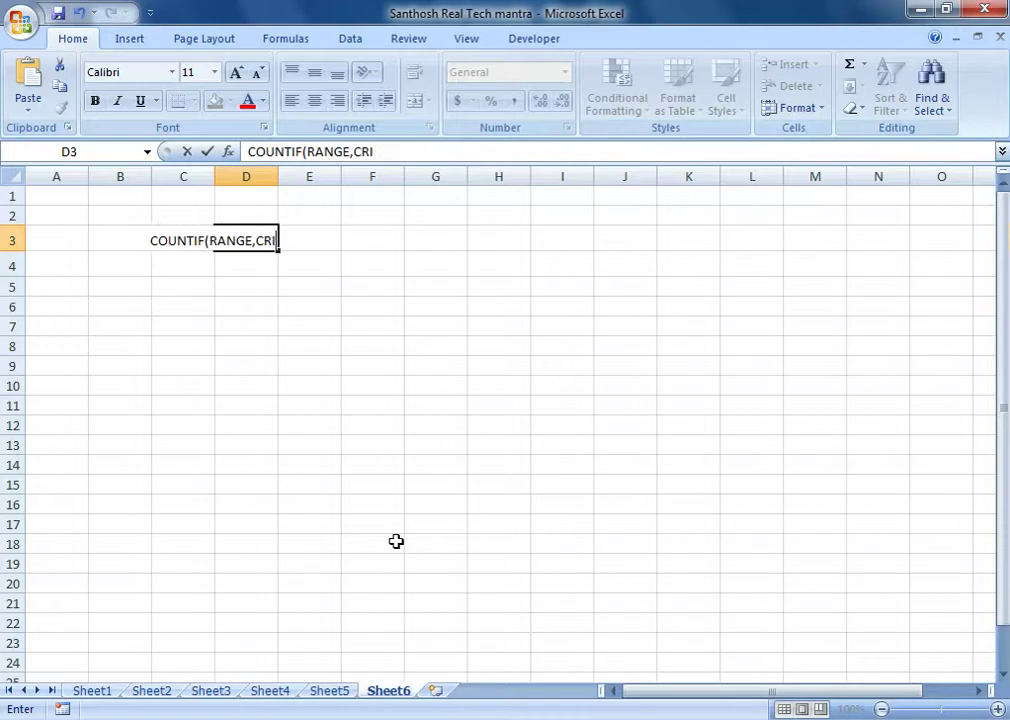
pyautogui.write('TER')
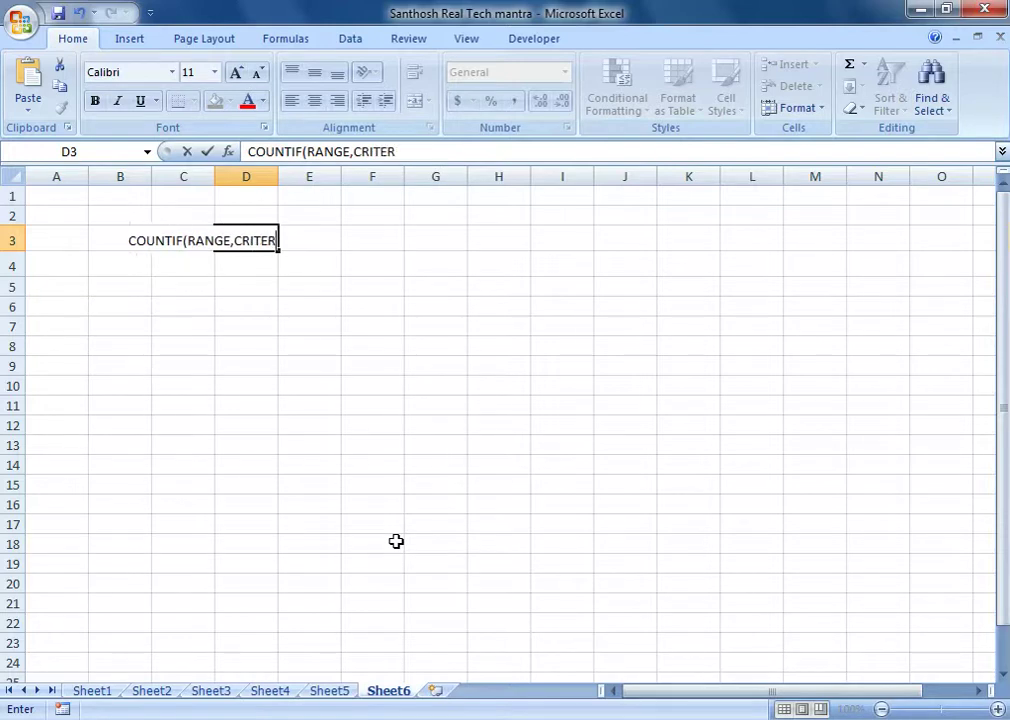
pyautogui.write('IA)')
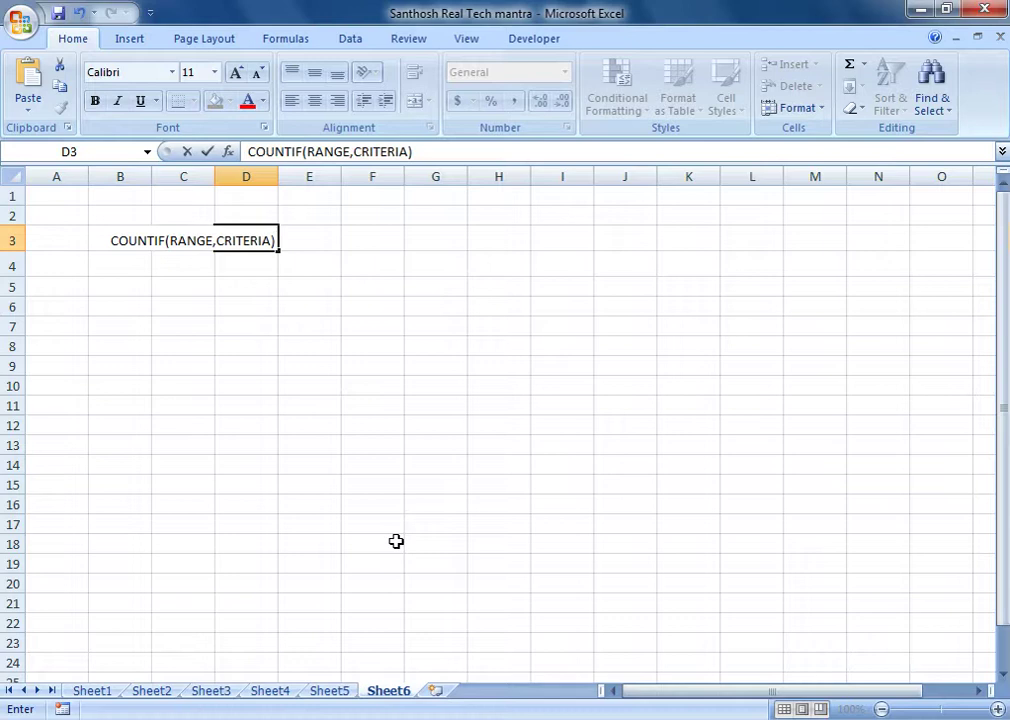
pyautogui.press('BackSpace')
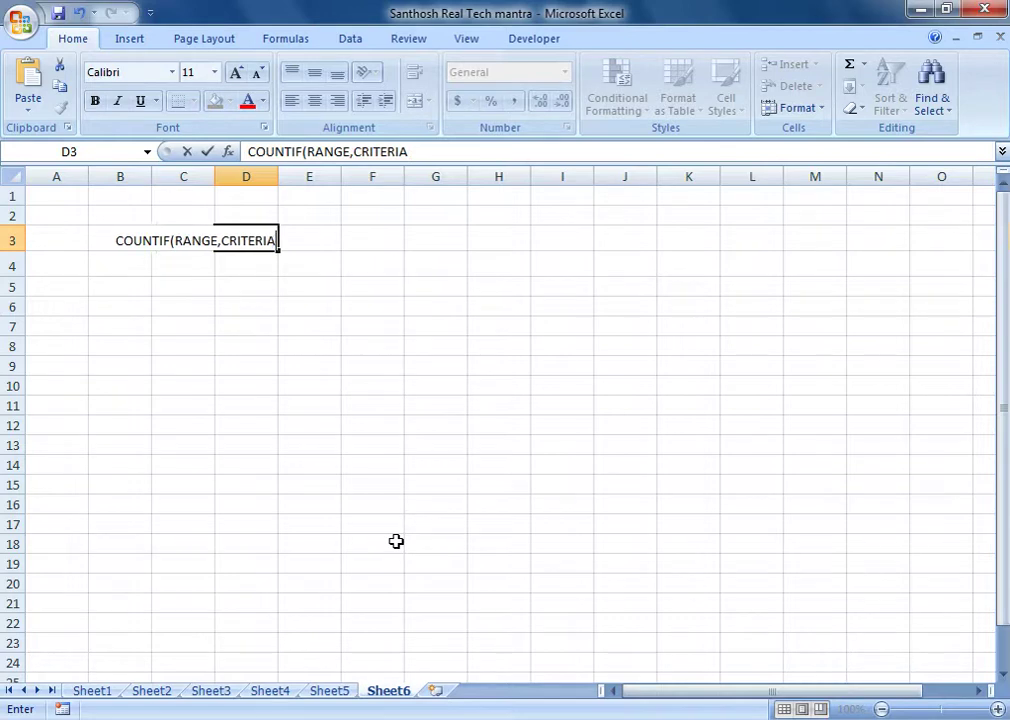
pyautogui.press('BackSpace')
pyautogui.press('BackSpace')
pyautogui.press('BackSpace')
pyautogui.press('BackSpace')
pyautogui.press('BackSpace')
pyautogui.press('BackSpace')
pyautogui.press('BackSpace')
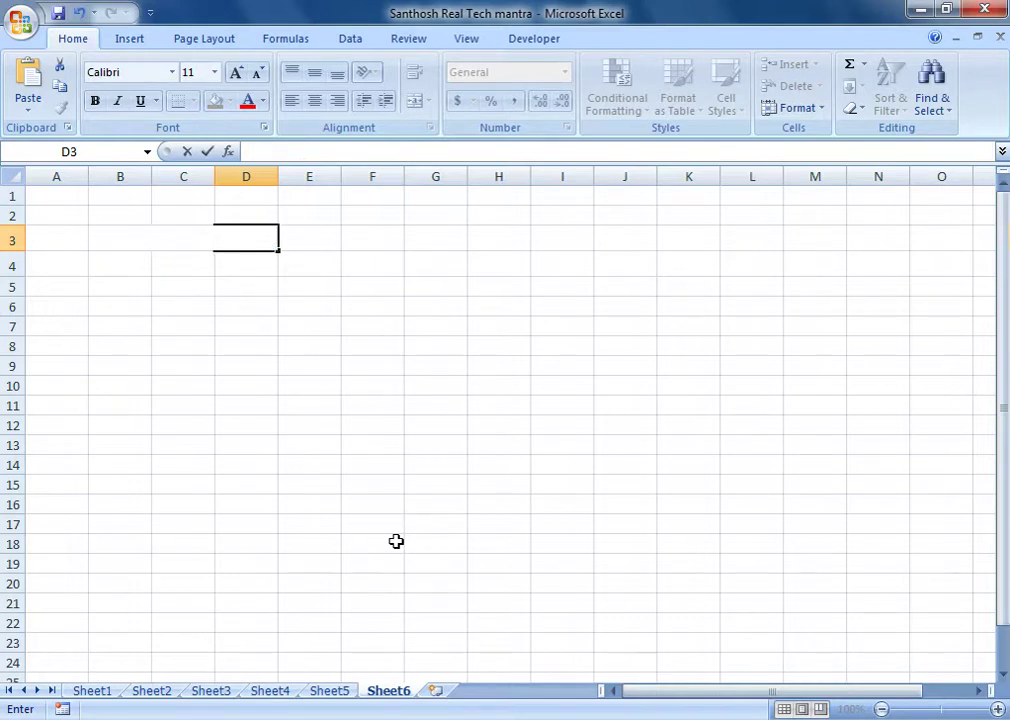
# Back on Sheet3, enter =COUNTIF(K2:K21,"PASS") in K23, giving 16 passes.
pyautogui.hotkey('ctrl', 'pageup')
pyautogui.hotkey('ctrl', 'pageup')
pyautogui.hotkey('ctrl', 'pageup')
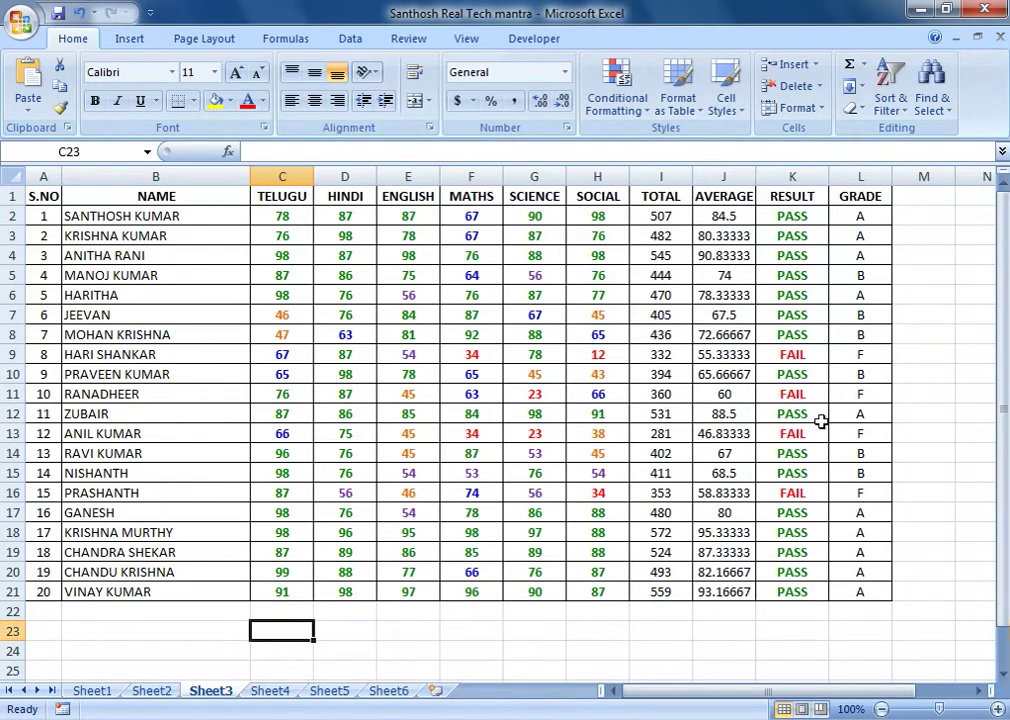
pyautogui.moveTo(787, 220); pyautogui.dragTo(790, 596)
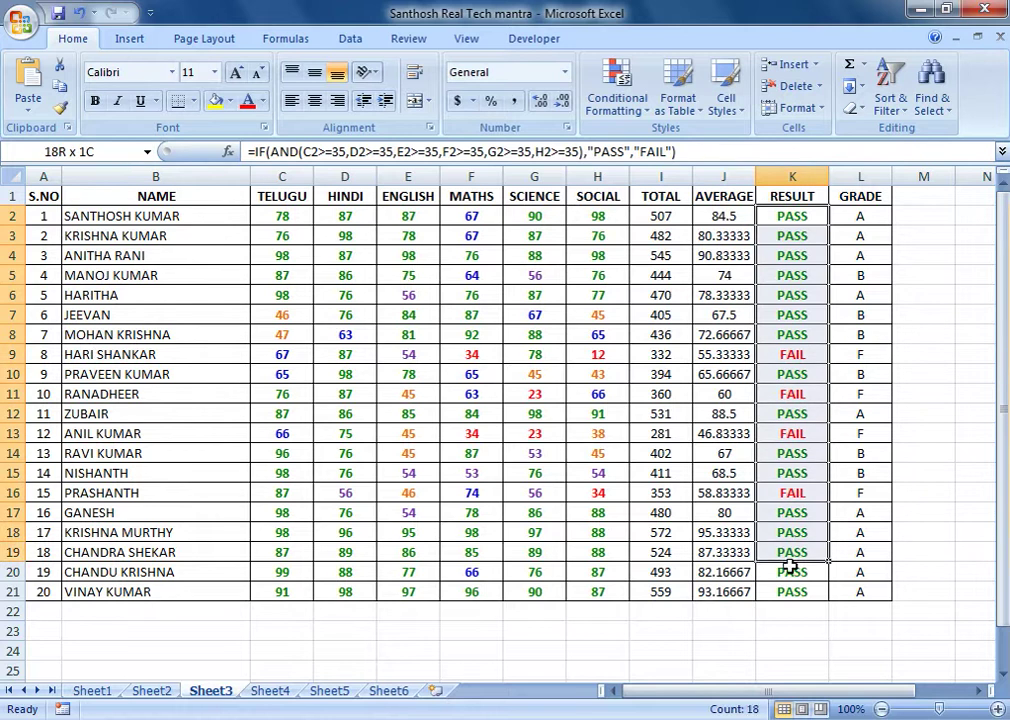
pyautogui.click(783, 626)
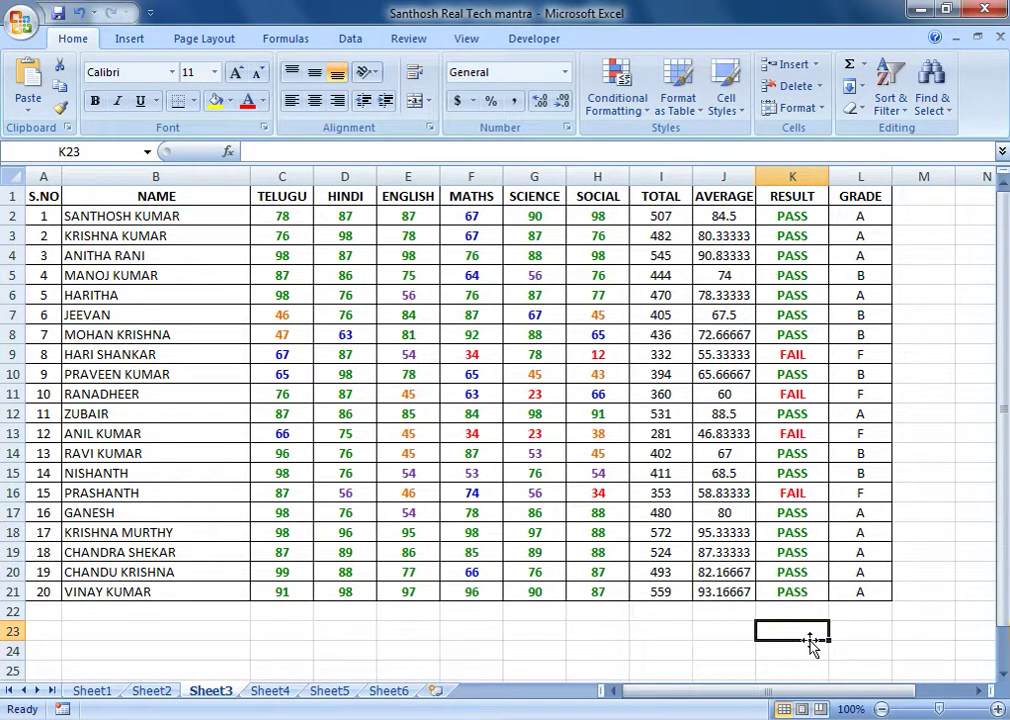
pyautogui.write('=')
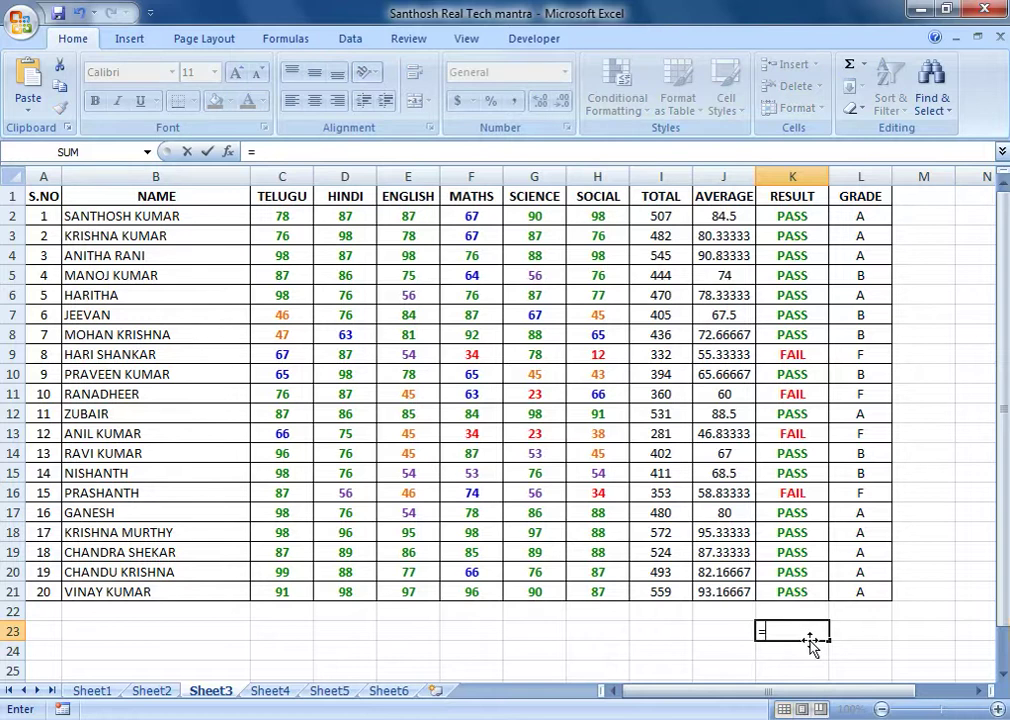
pyautogui.write('COUNTIF')
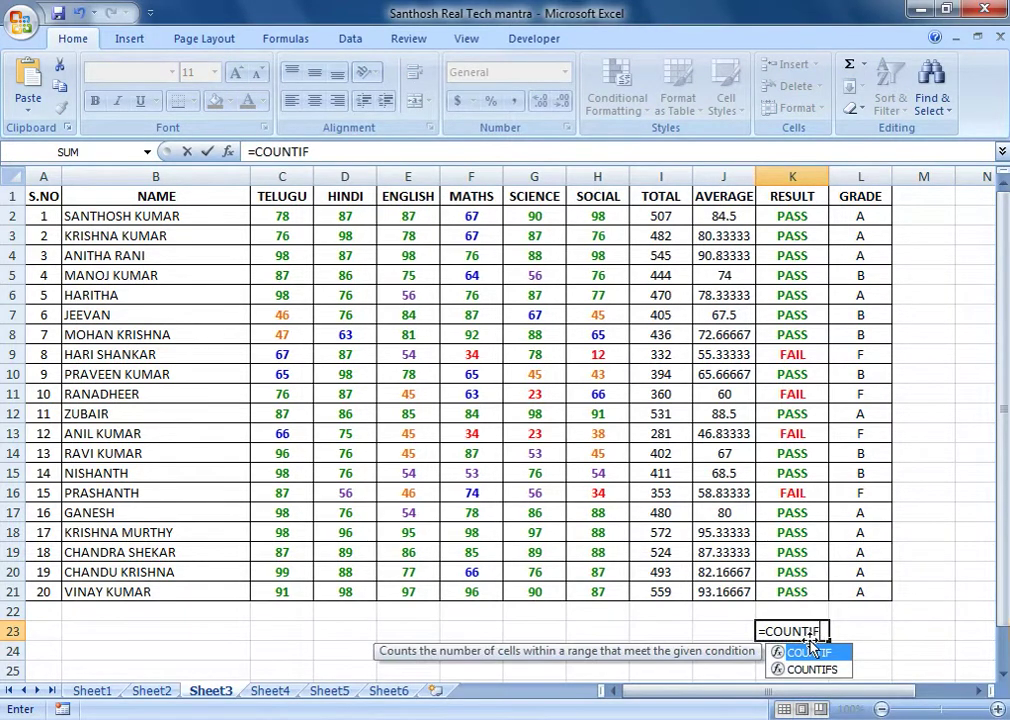
pyautogui.write('(')
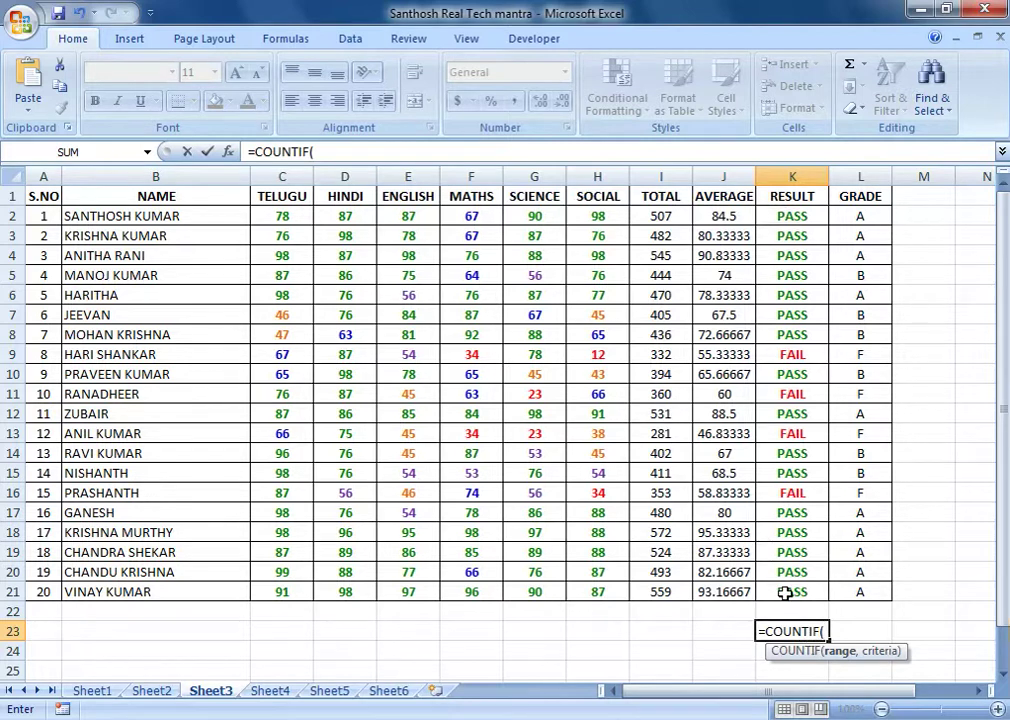
pyautogui.write('K2')
pyautogui.write(':K21')
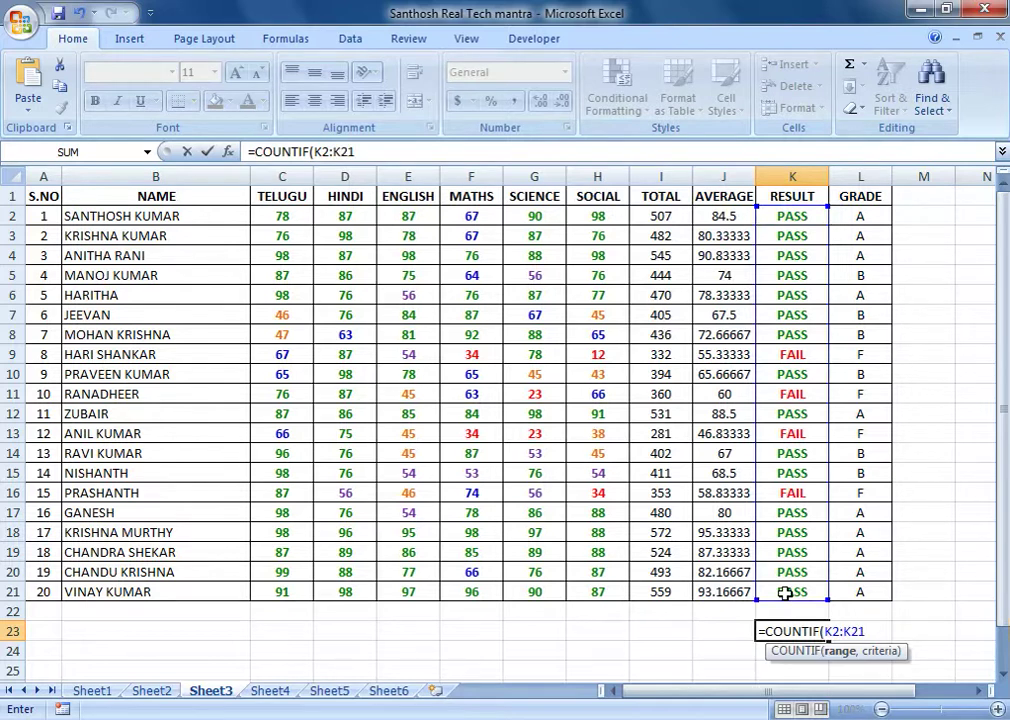
pyautogui.write(',"')
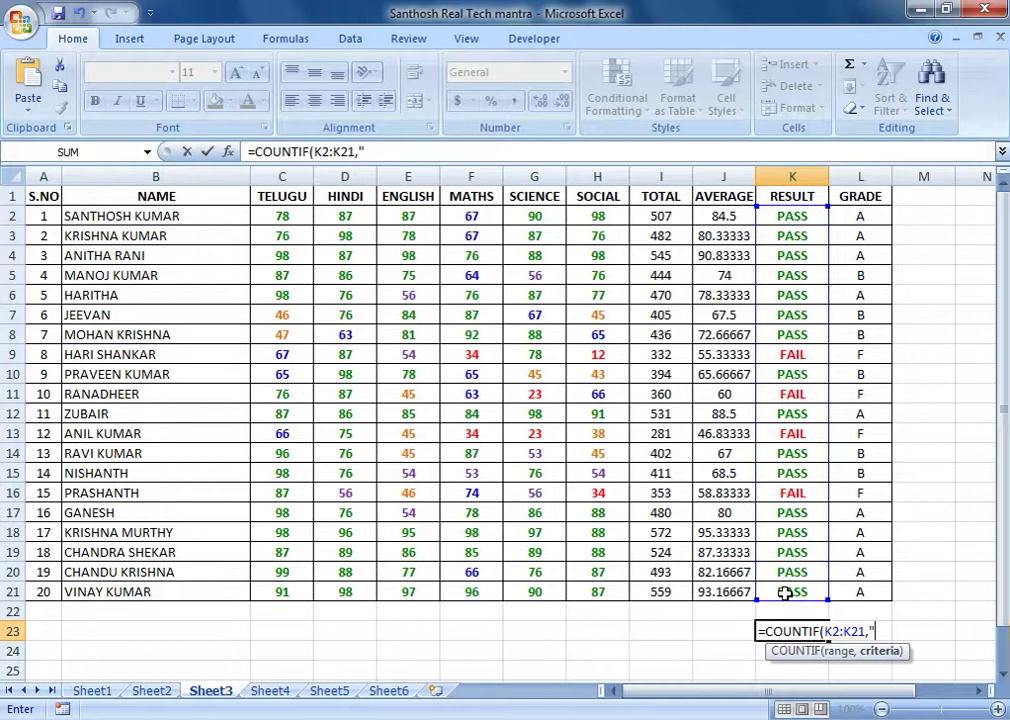
pyautogui.write('PASS"')
pyautogui.write(')')
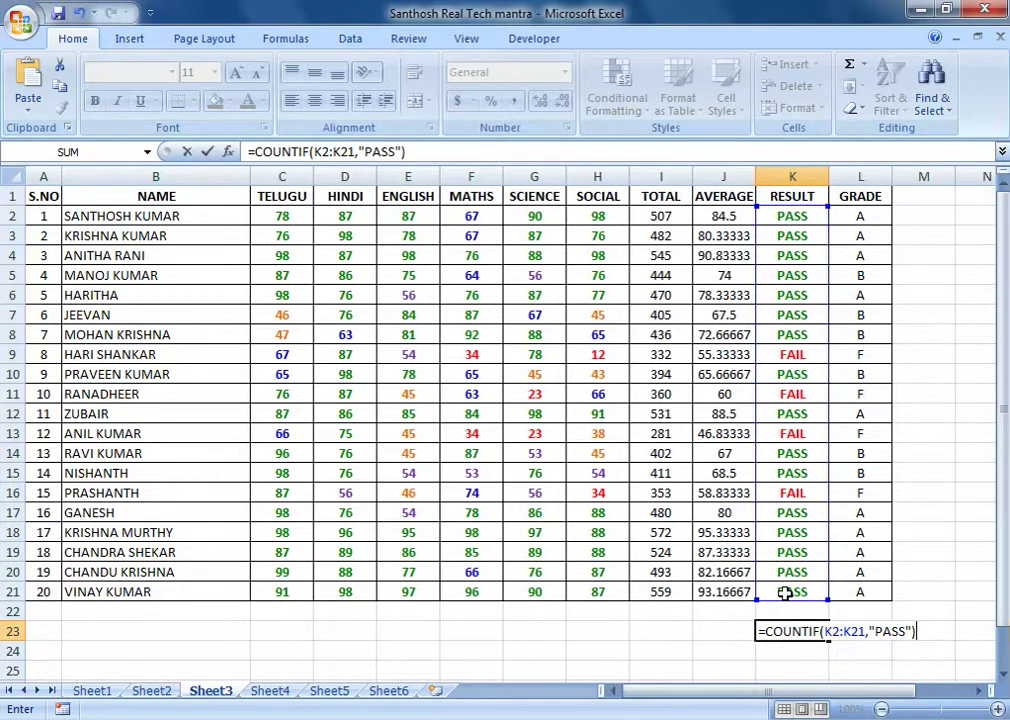
pyautogui.press('Return')
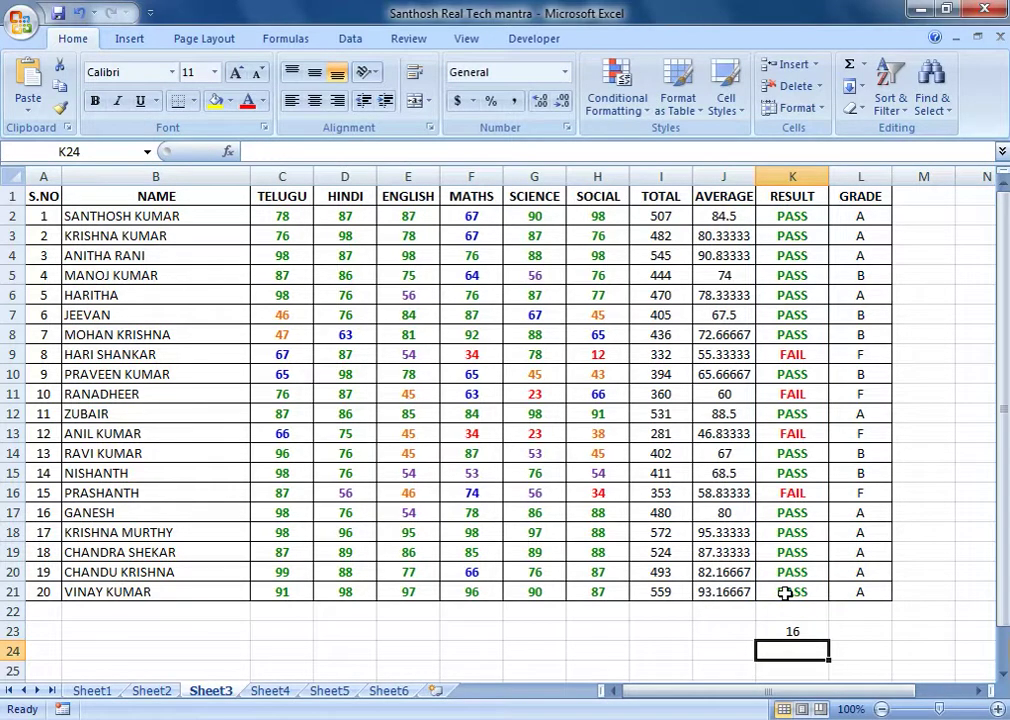
pyautogui.press('Up')
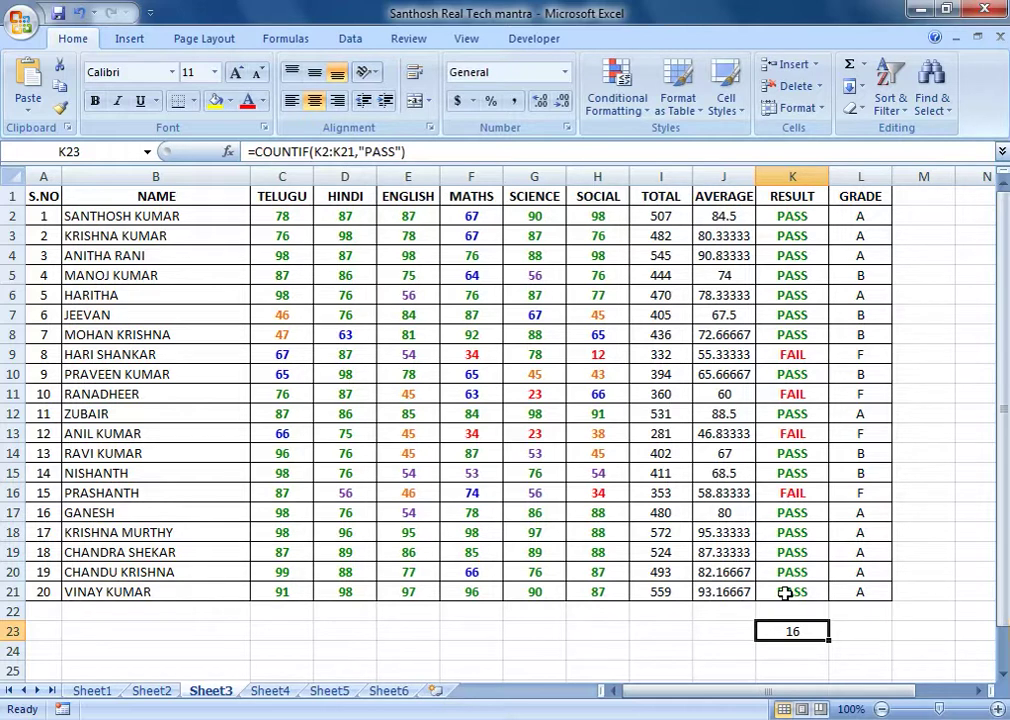
# Enter =COUNTIF(K2:K21,"FAIL") in K24 to count the 4 failing students.
pyautogui.press('Down')
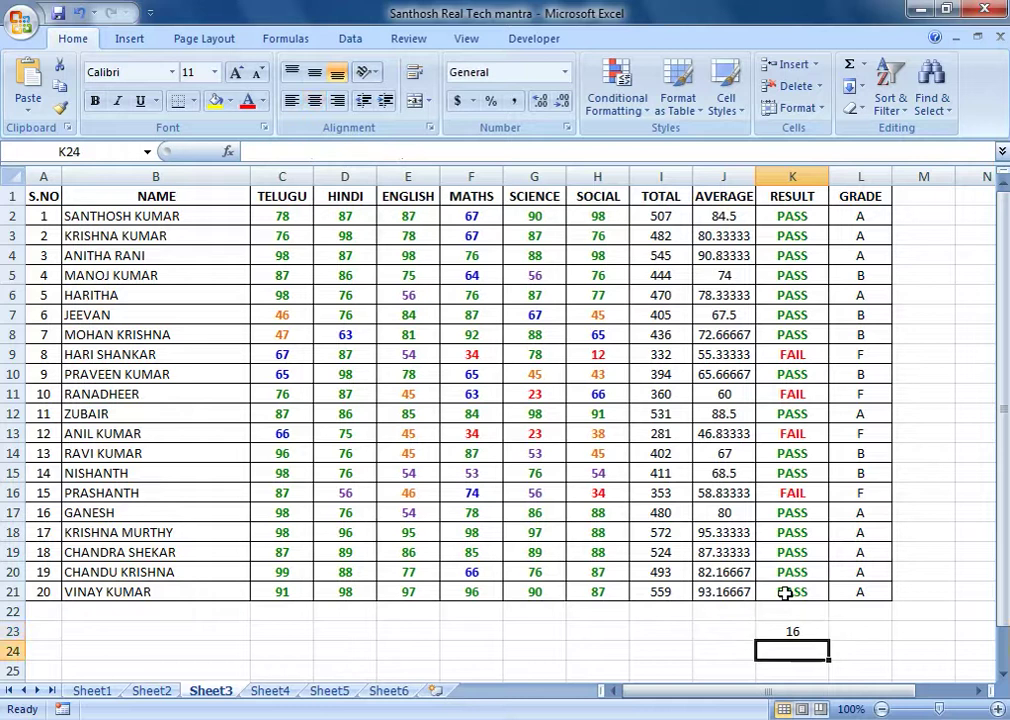
pyautogui.write('=')
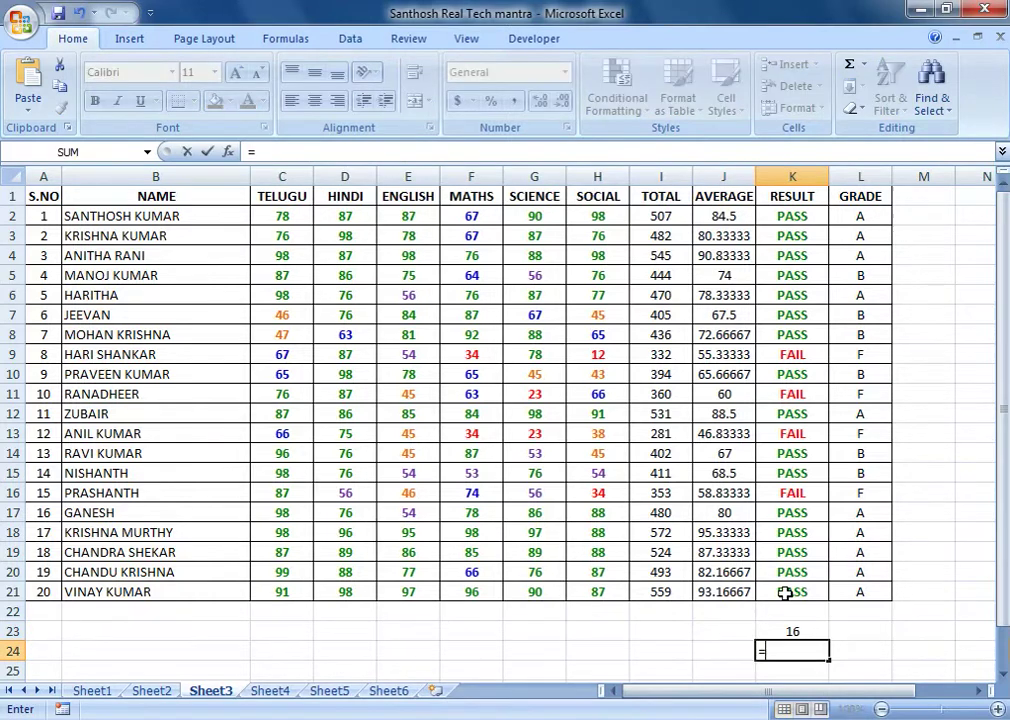
pyautogui.write('COUNT')
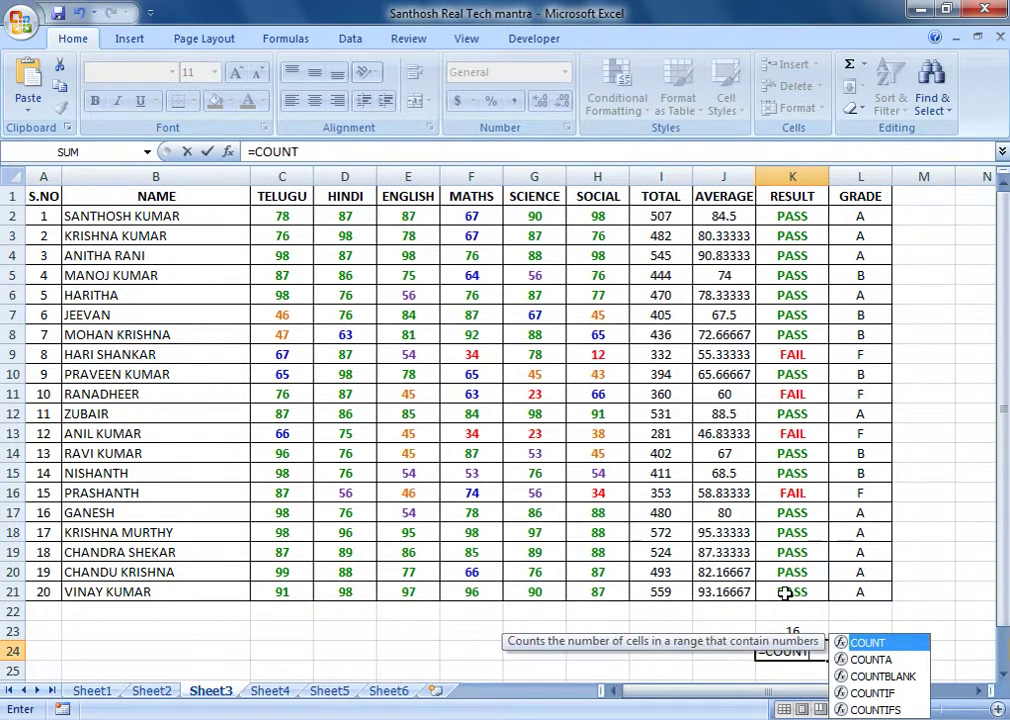
pyautogui.write('I')
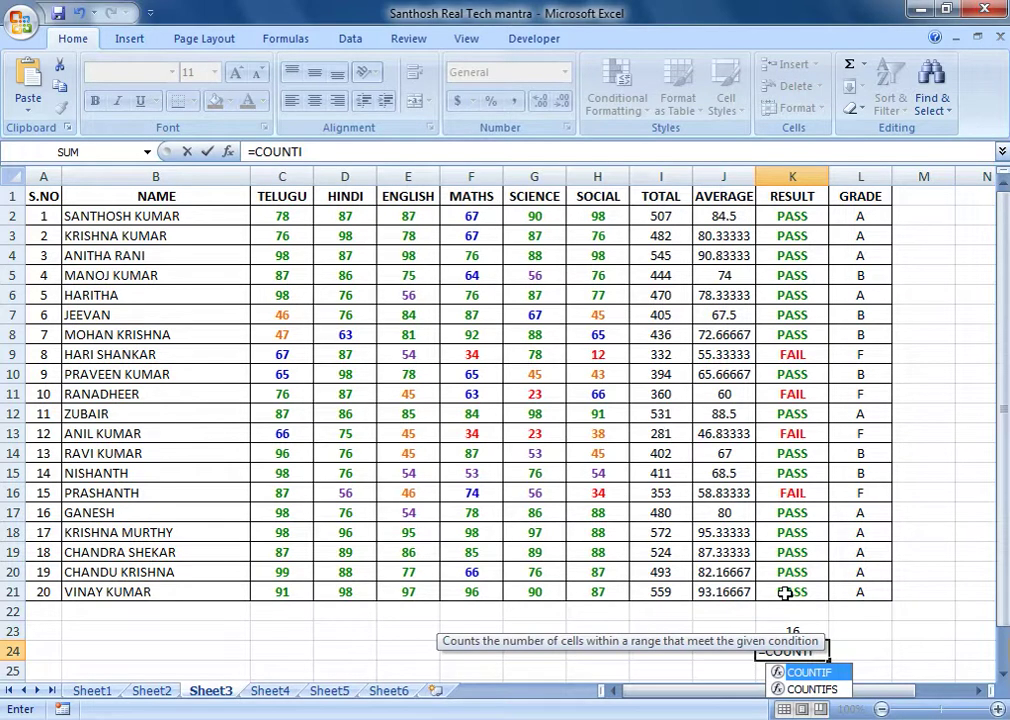
pyautogui.press('Tab')
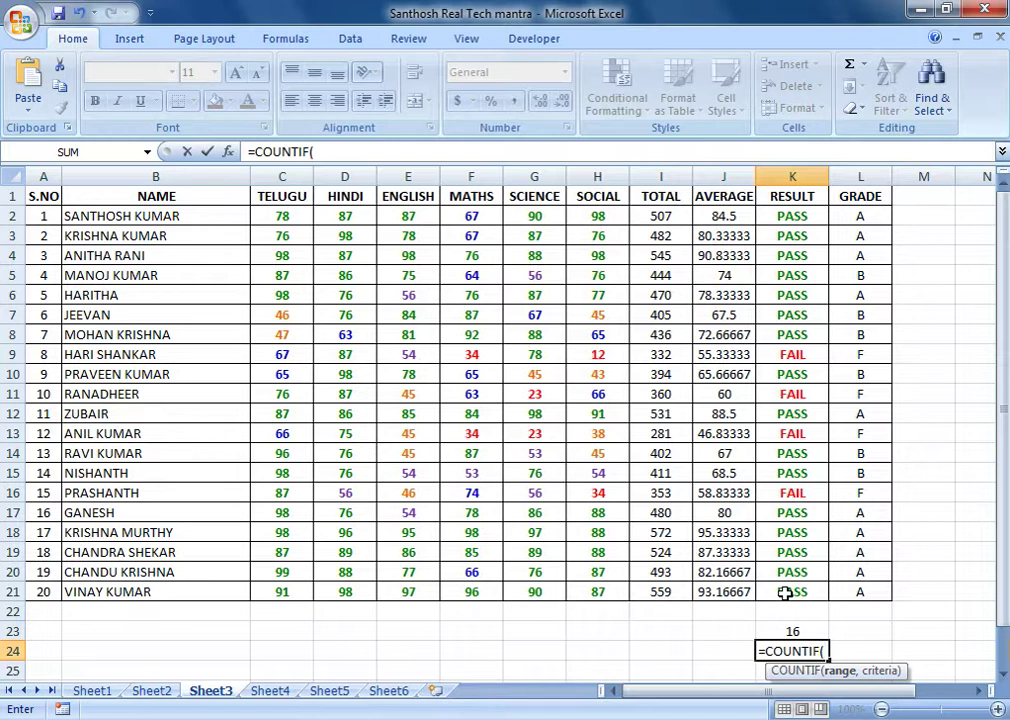
pyautogui.write('K2:K')
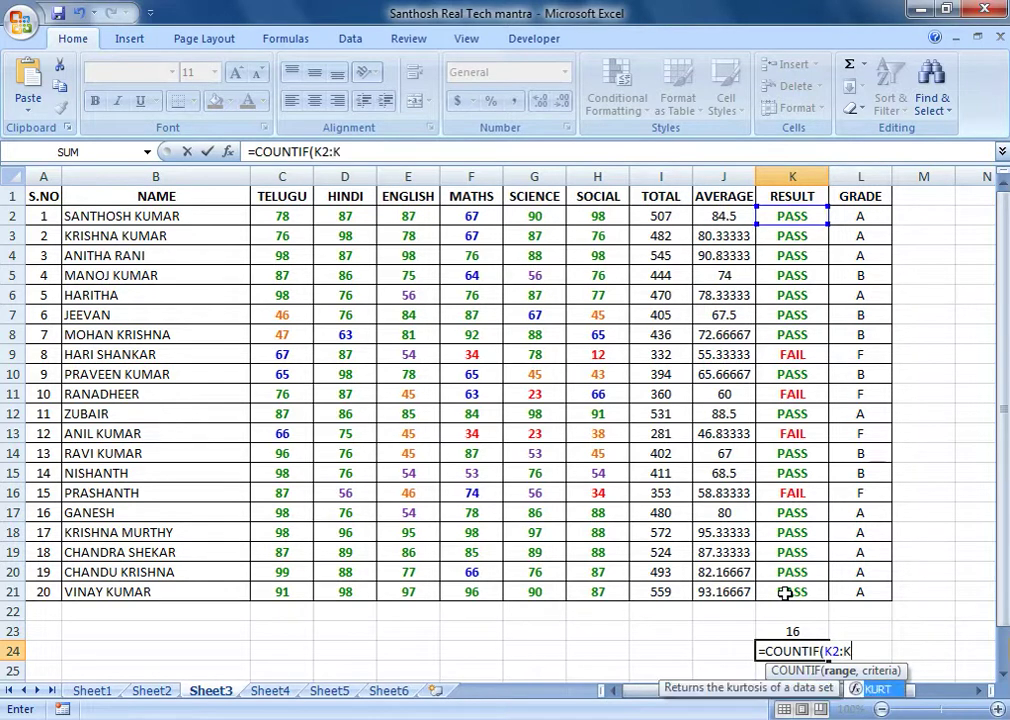
pyautogui.write('21,')
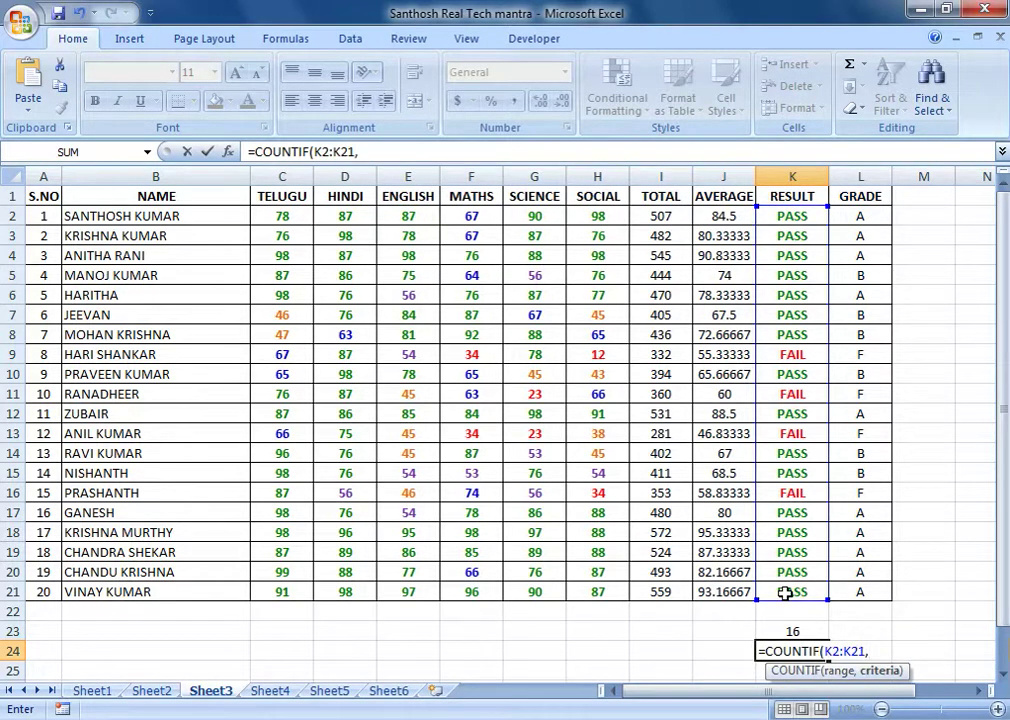
pyautogui.write('"AIL')
pyautogui.write('"')
pyautogui.press('BackSpace')
pyautogui.press('BackSpace')
pyautogui.press('BackSpace')
pyautogui.press('BackSpace')
pyautogui.write('F')
pyautogui.write('AIL')
pyautogui.write('")"')
pyautogui.press('Right')
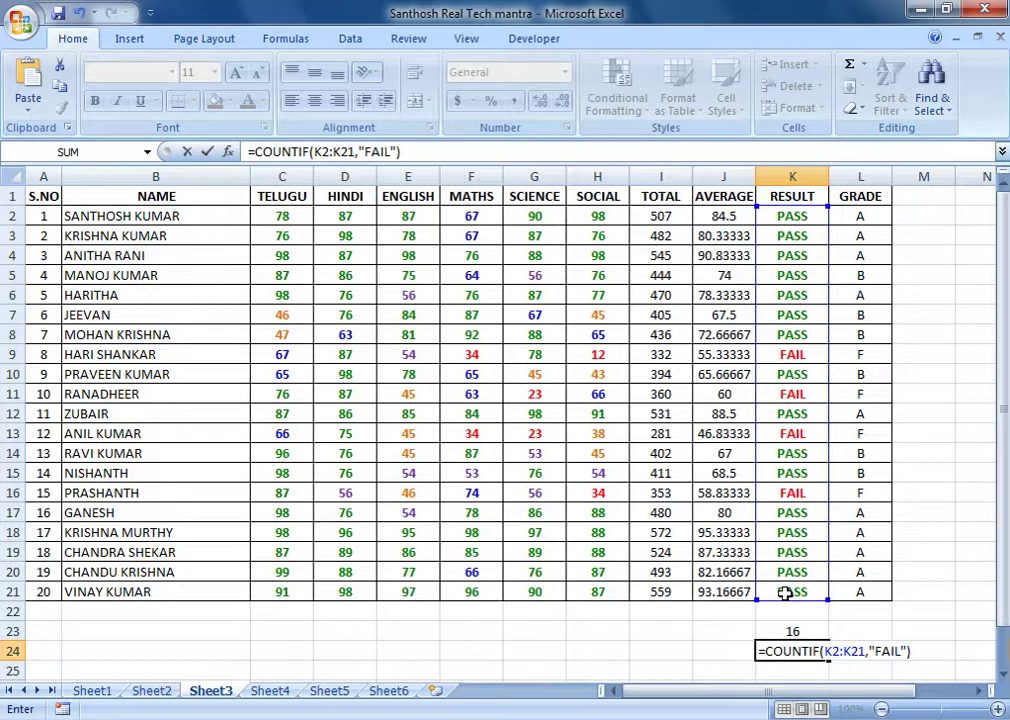
pyautogui.press('Return')
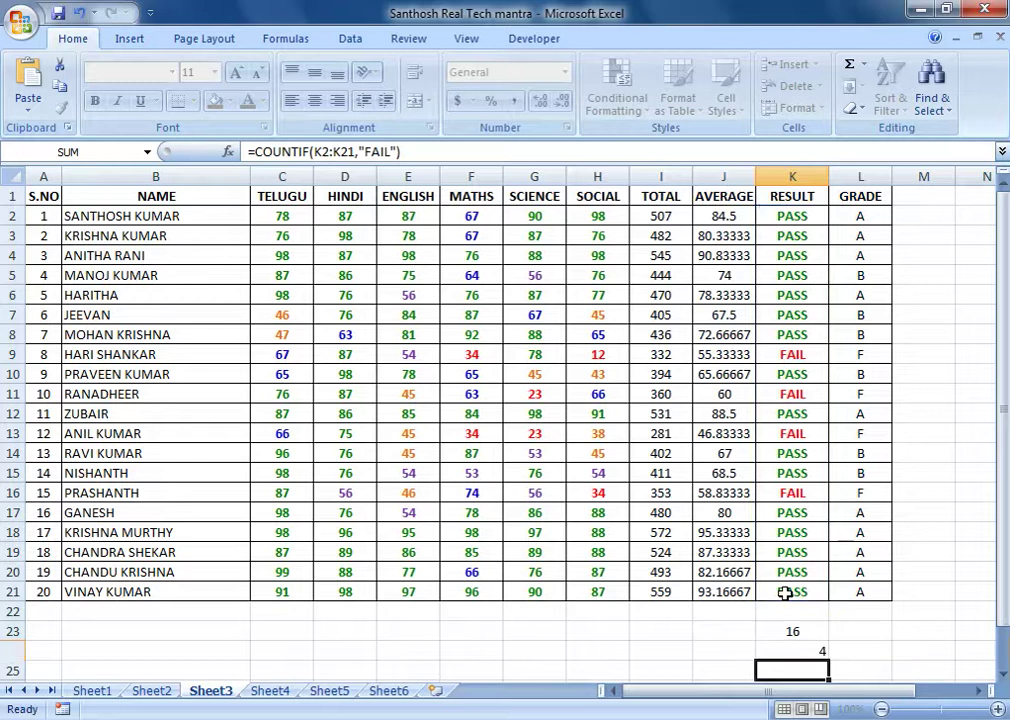
pyautogui.click(796, 645)
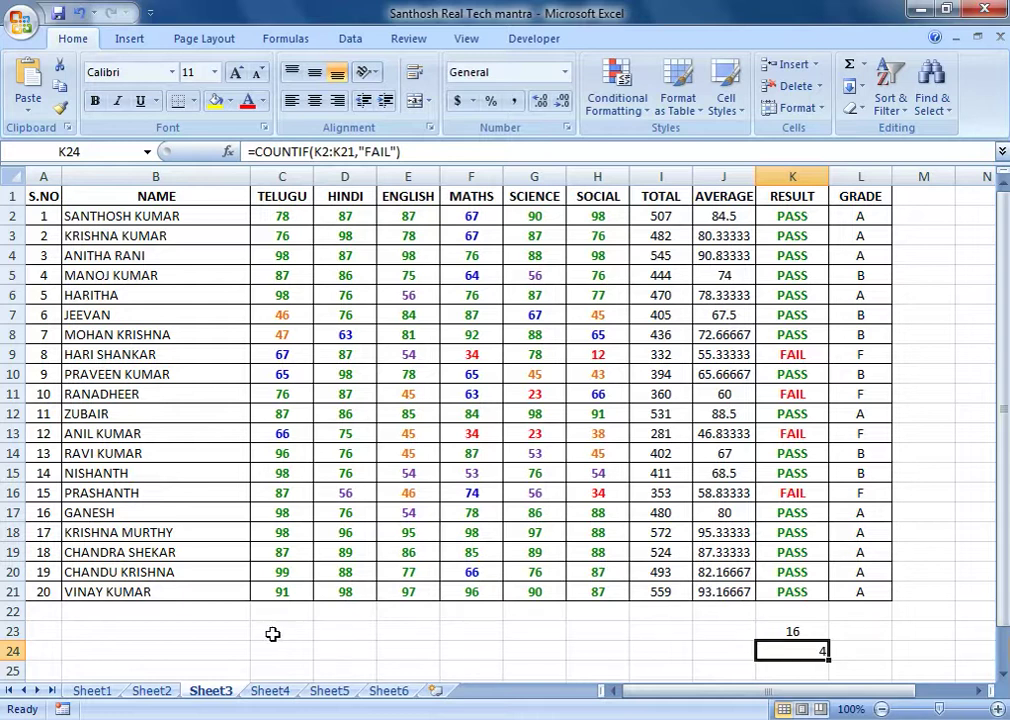
pyautogui.click(303, 632)
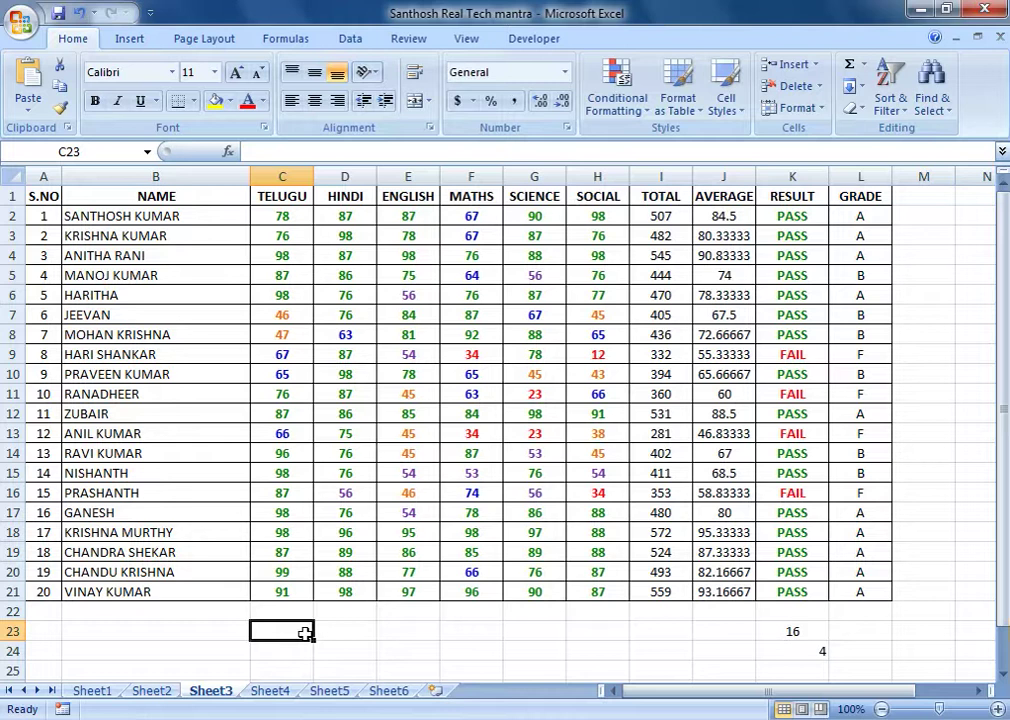
# Enter =COUNTIF(C2:C21,">=35") in C23 for TELUGU passes (20) and centre it.
pyautogui.write('=COUN')
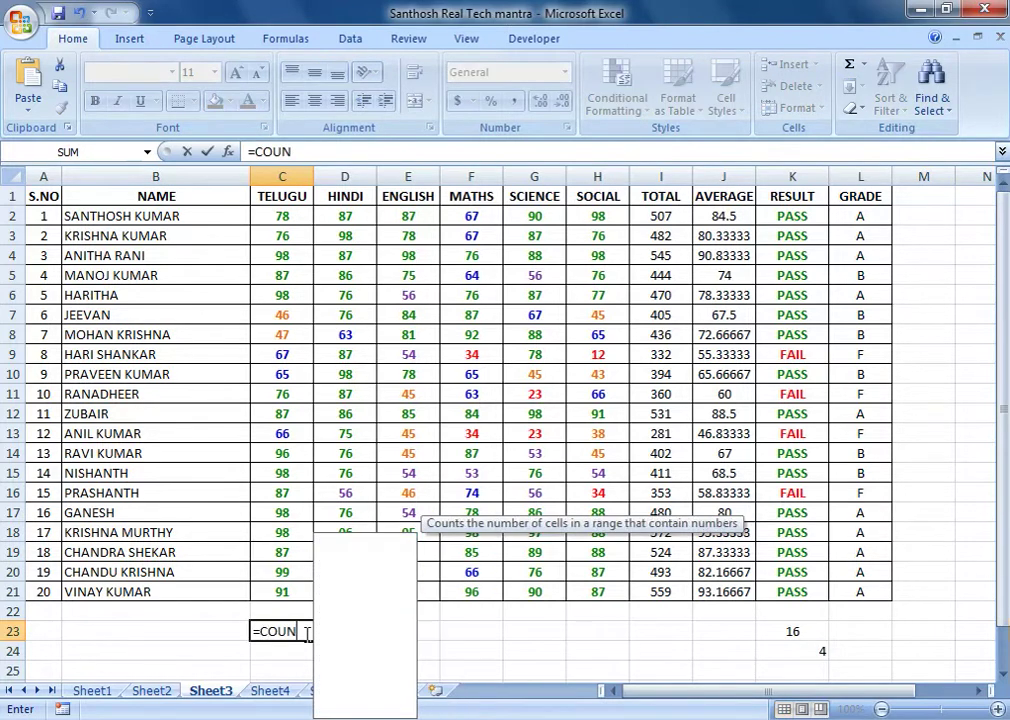
pyautogui.write('TI')
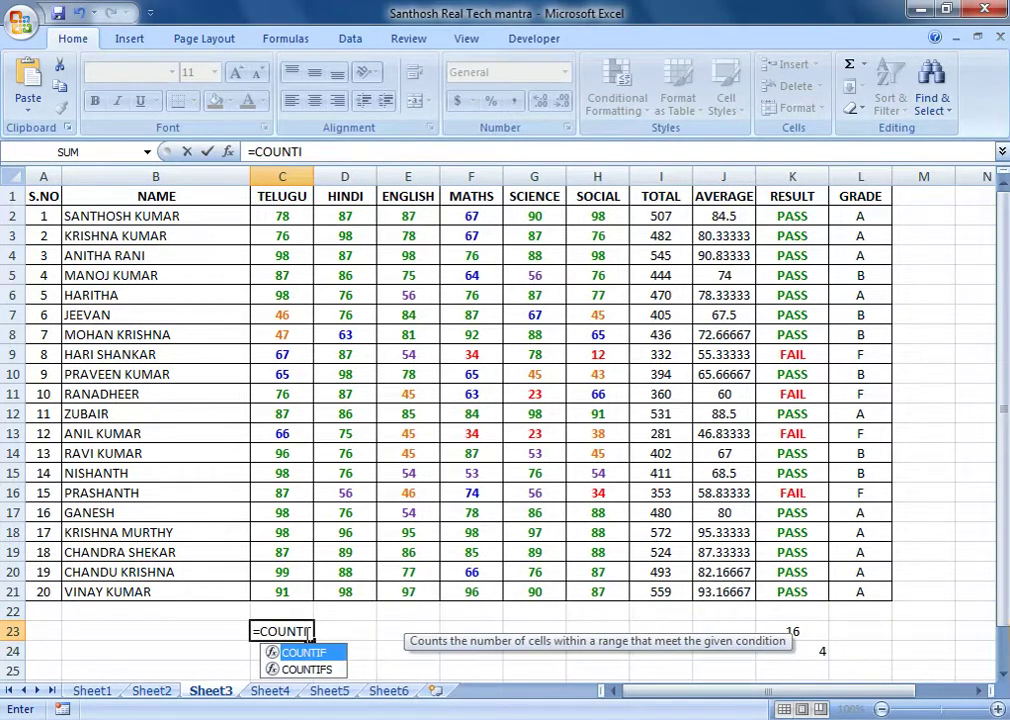
pyautogui.press('Tab')
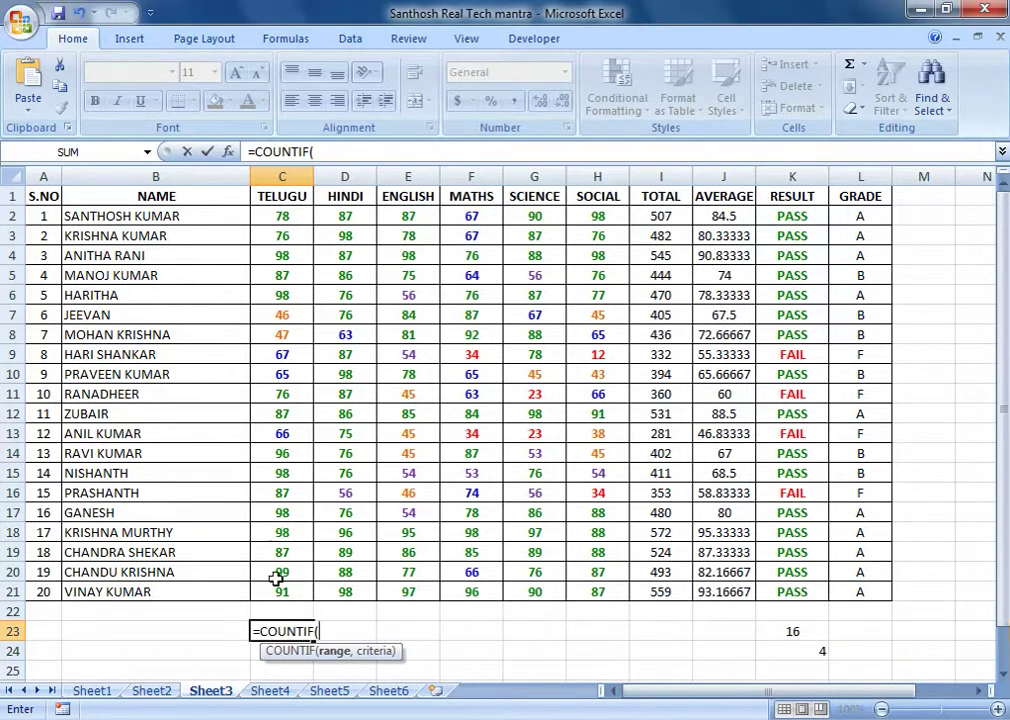
pyautogui.moveTo(276, 215); pyautogui.dragTo(283, 591)
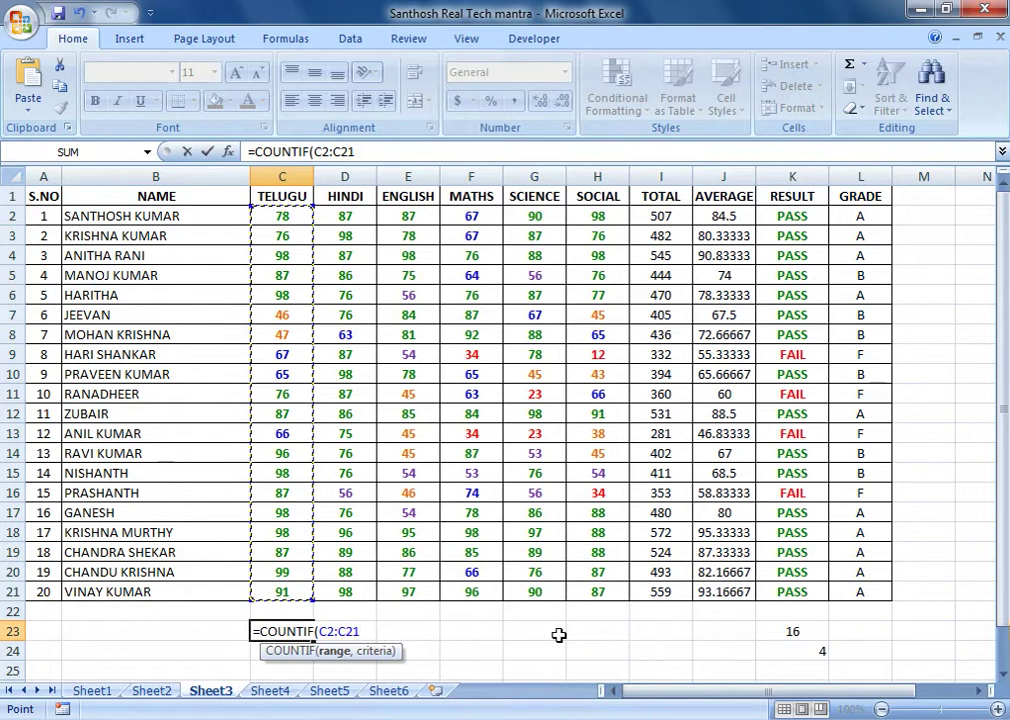
pyautogui.write(',')
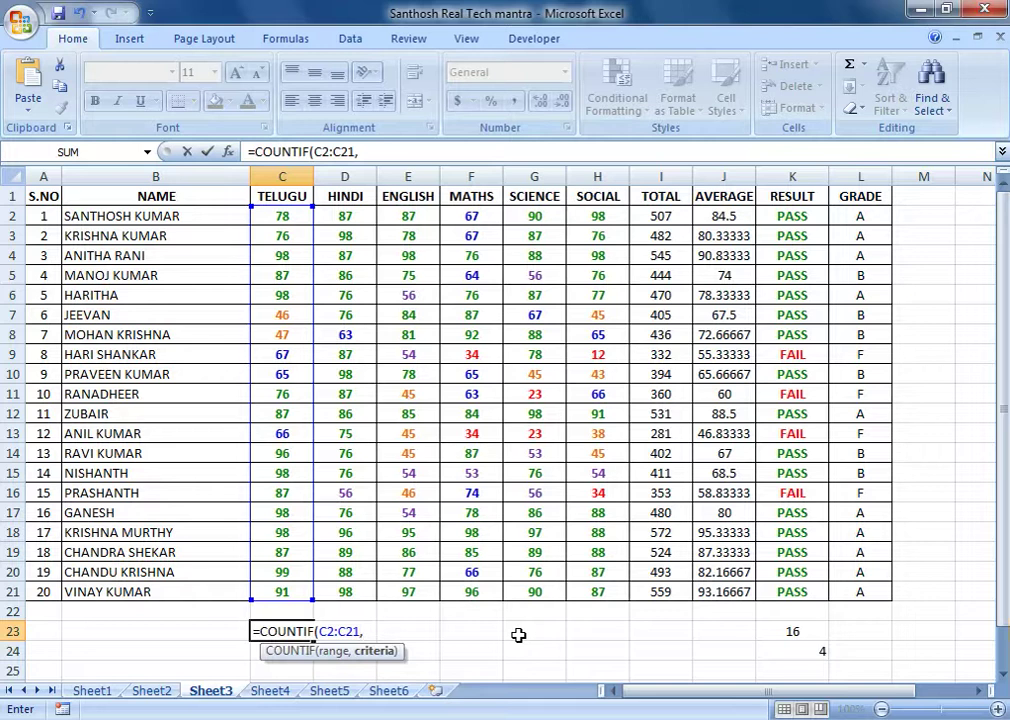
pyautogui.write('">=35")')
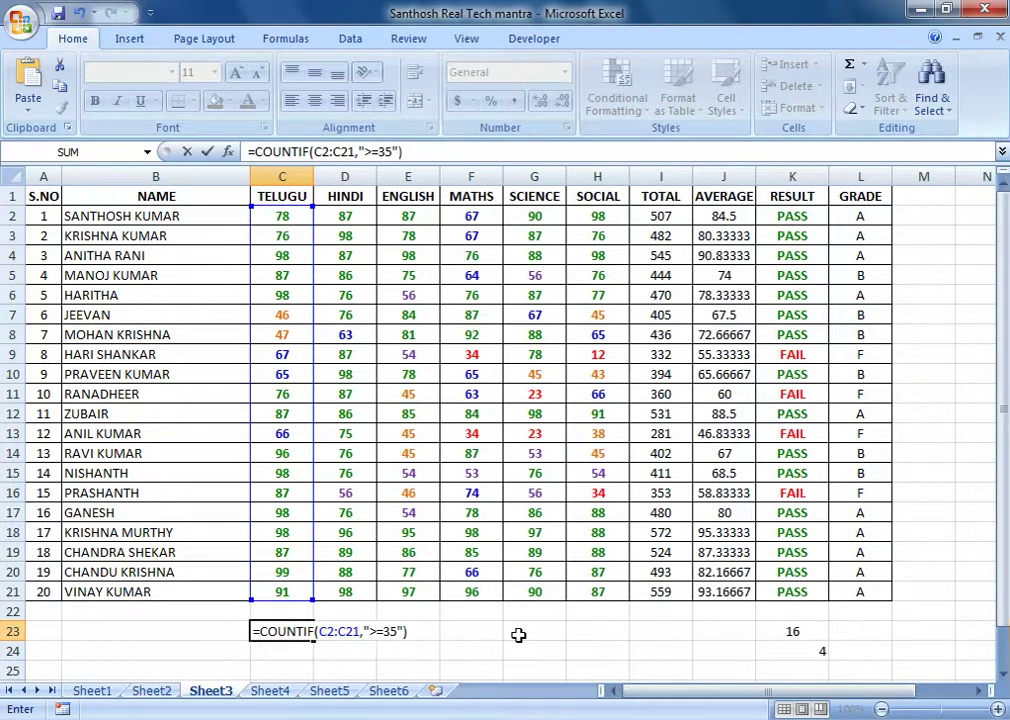
pyautogui.press('Return')
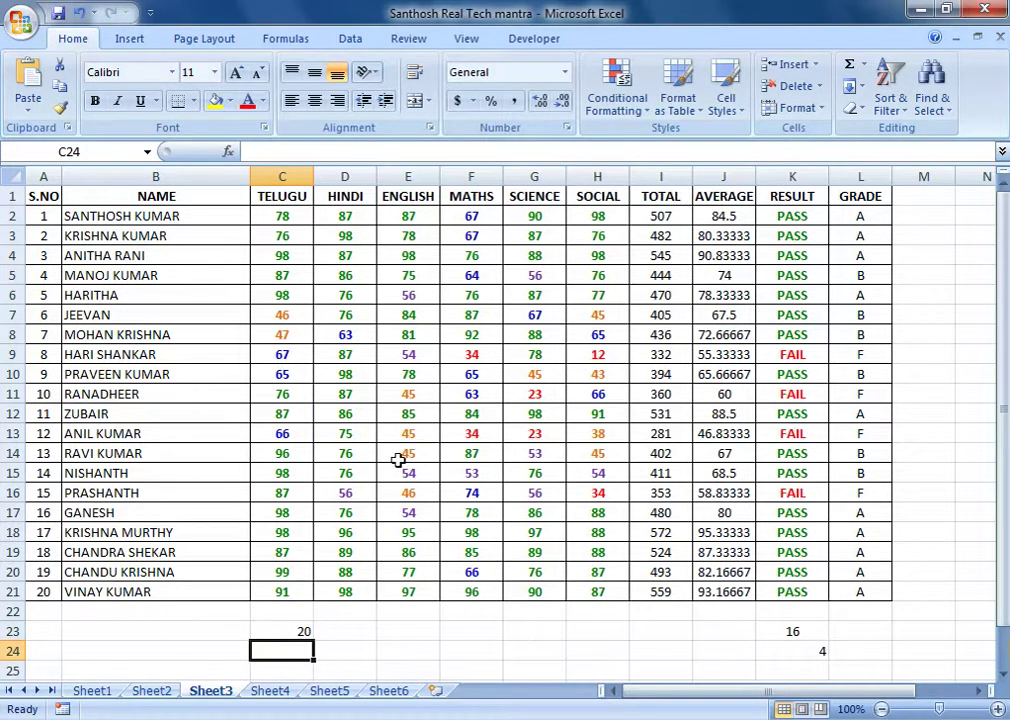
pyautogui.click(288, 632)
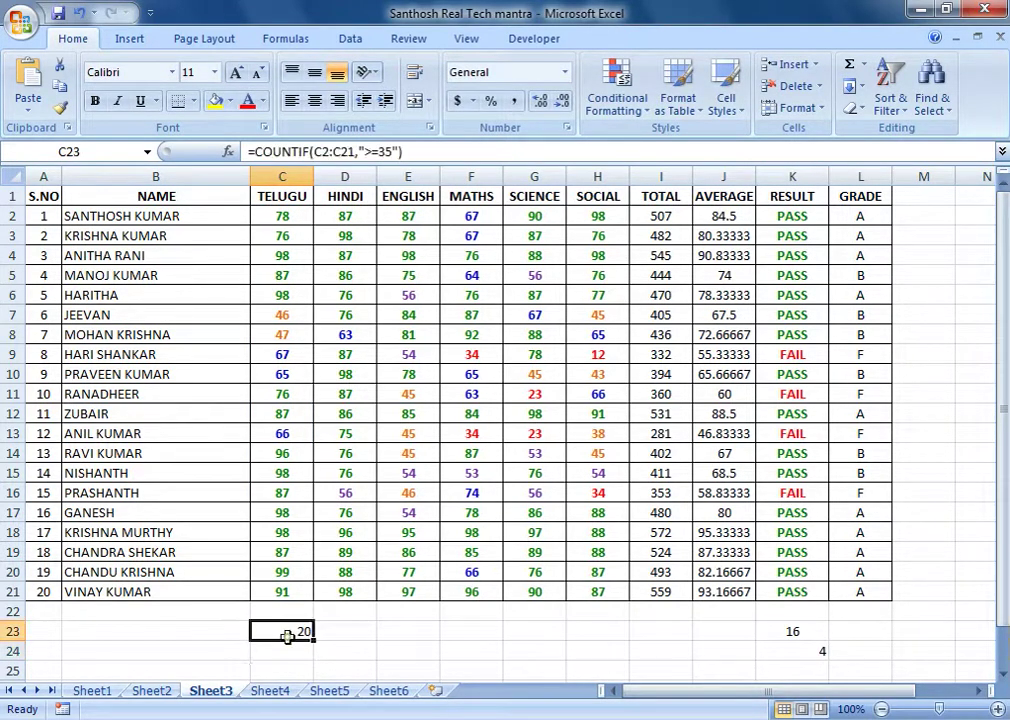
pyautogui.click(314, 101)
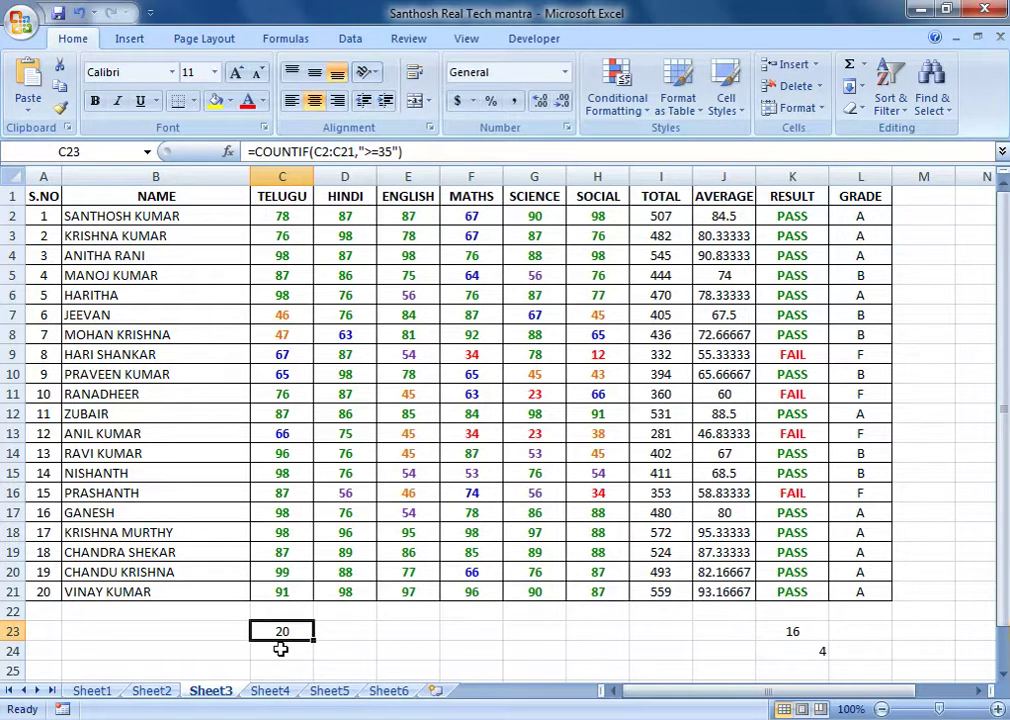
# Enter =COUNTIF(C2:C21,"<35") in C24, counting 0 TELUGU fails.
pyautogui.click(281, 646)
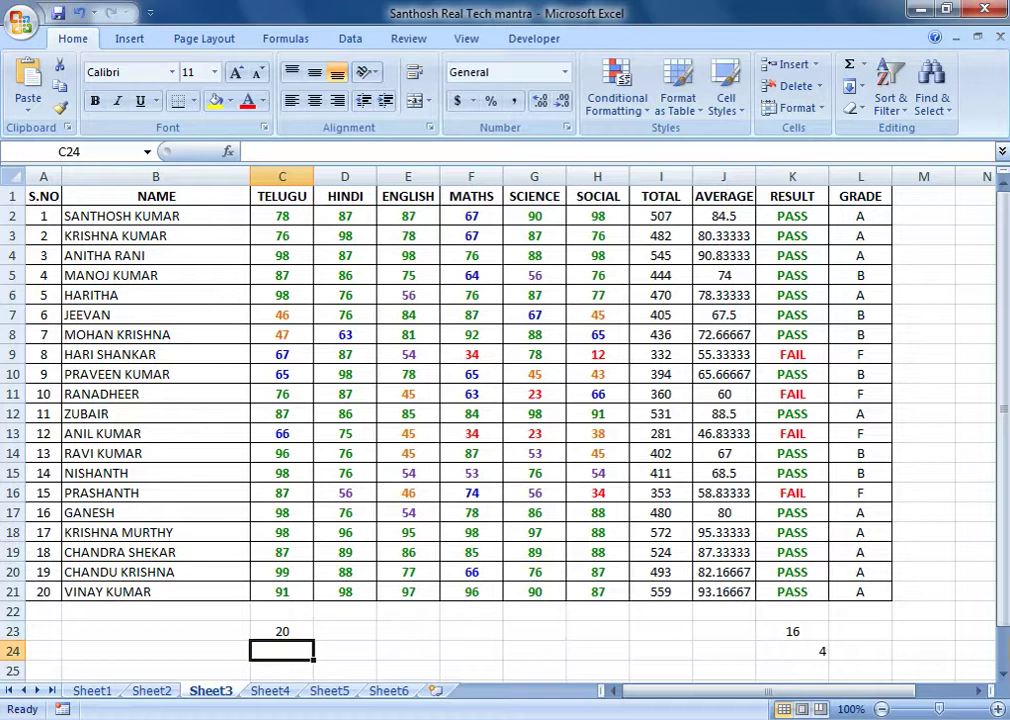
pyautogui.write('=COUNT')
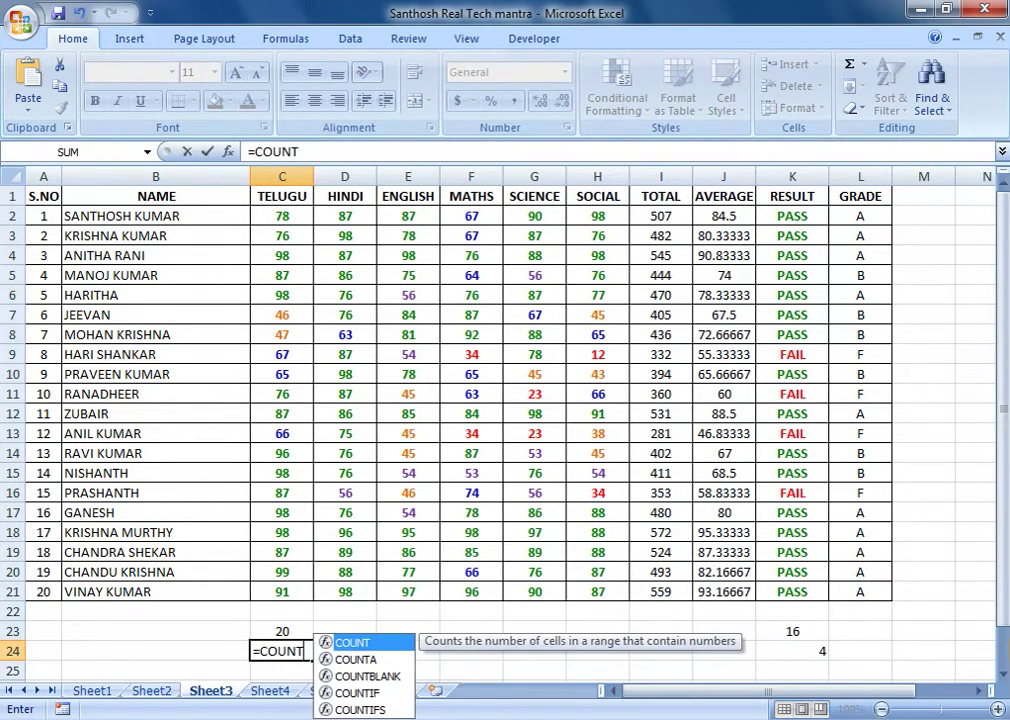
pyautogui.write('I')
pyautogui.press('Tab')
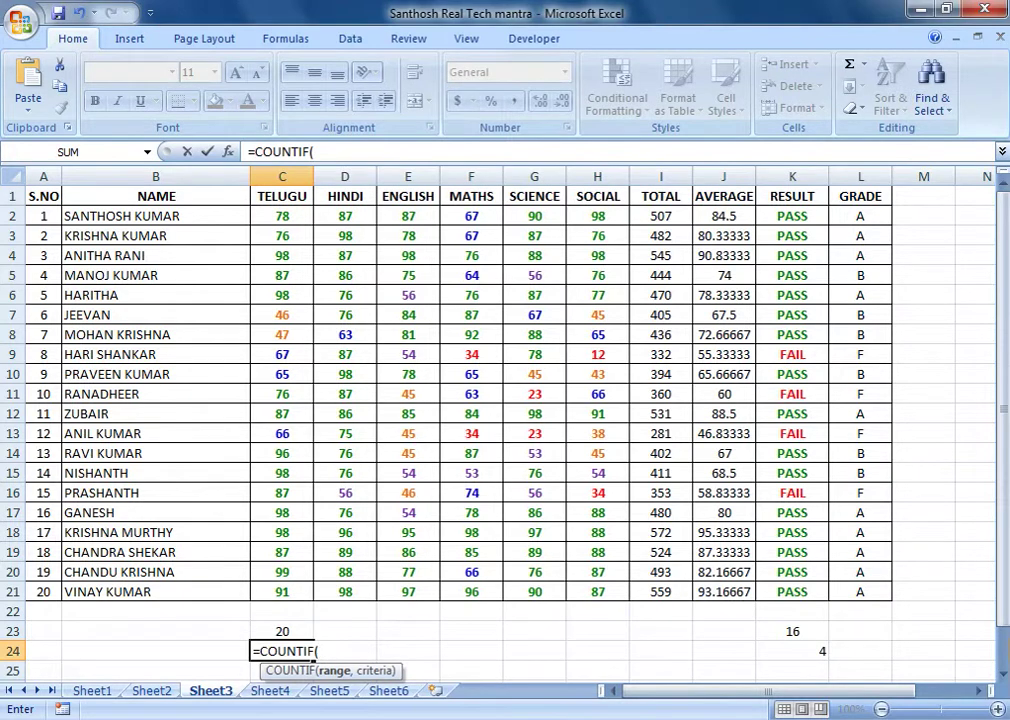
pyautogui.write('C2:')
pyautogui.write('C21')
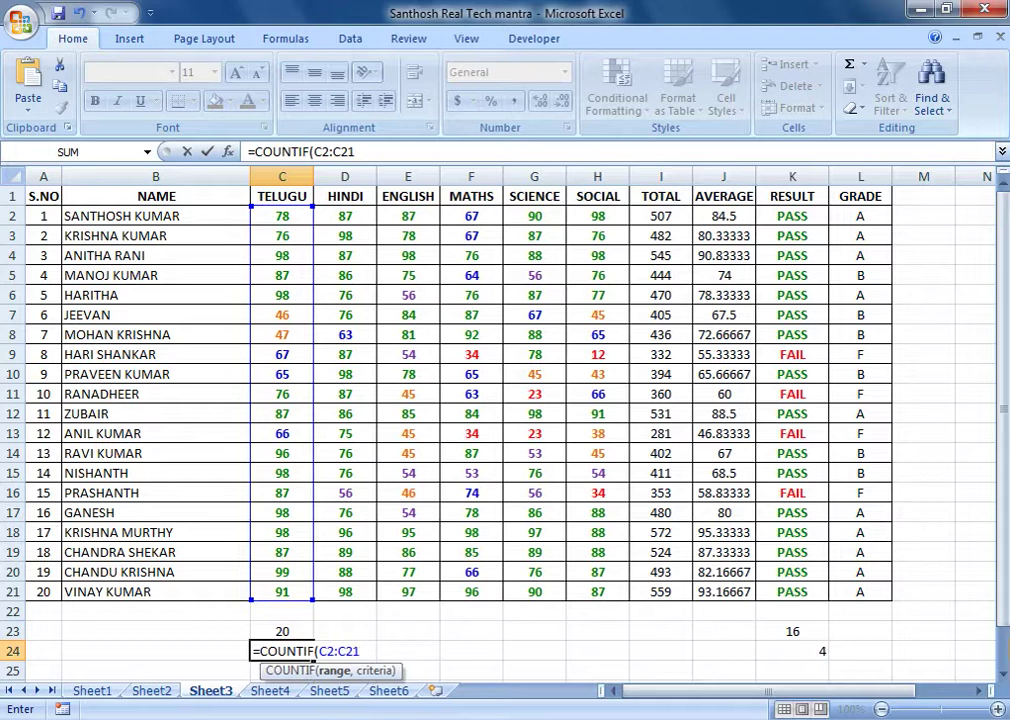
pyautogui.write(',"')
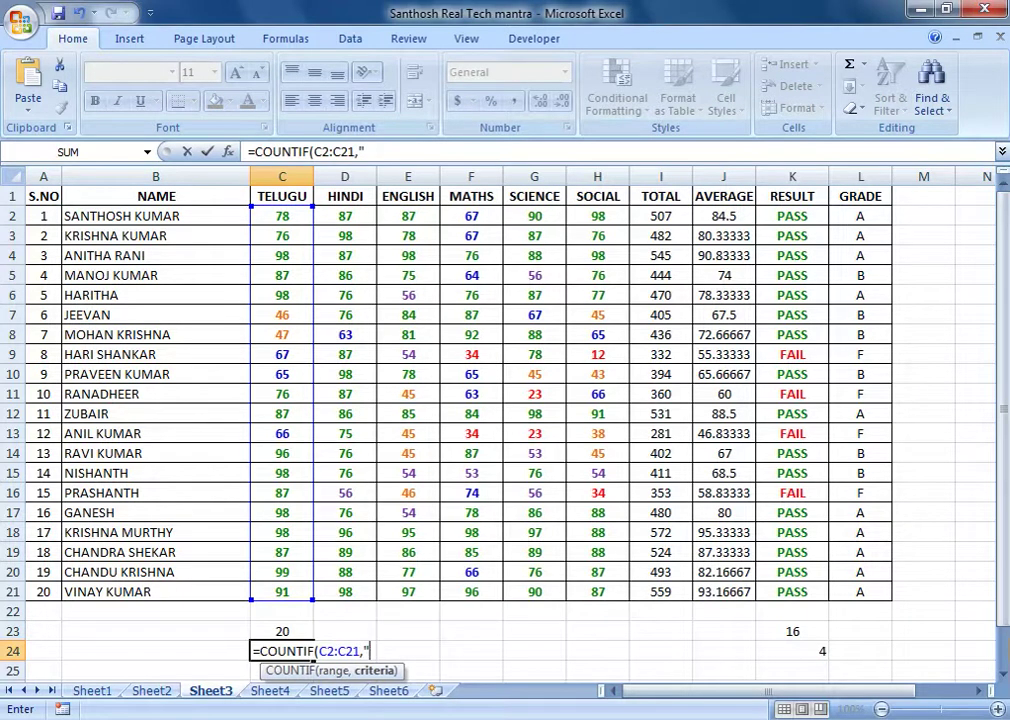
pyautogui.write('<35>')
pyautogui.press('BackSpace')
pyautogui.write(')')
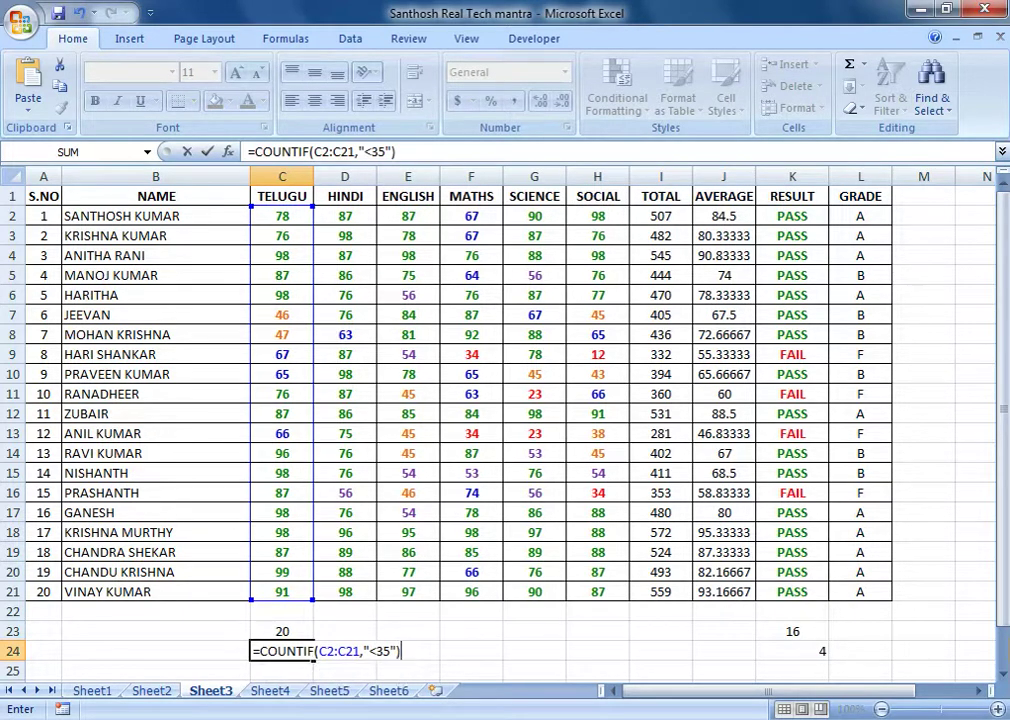
pyautogui.press('Return')
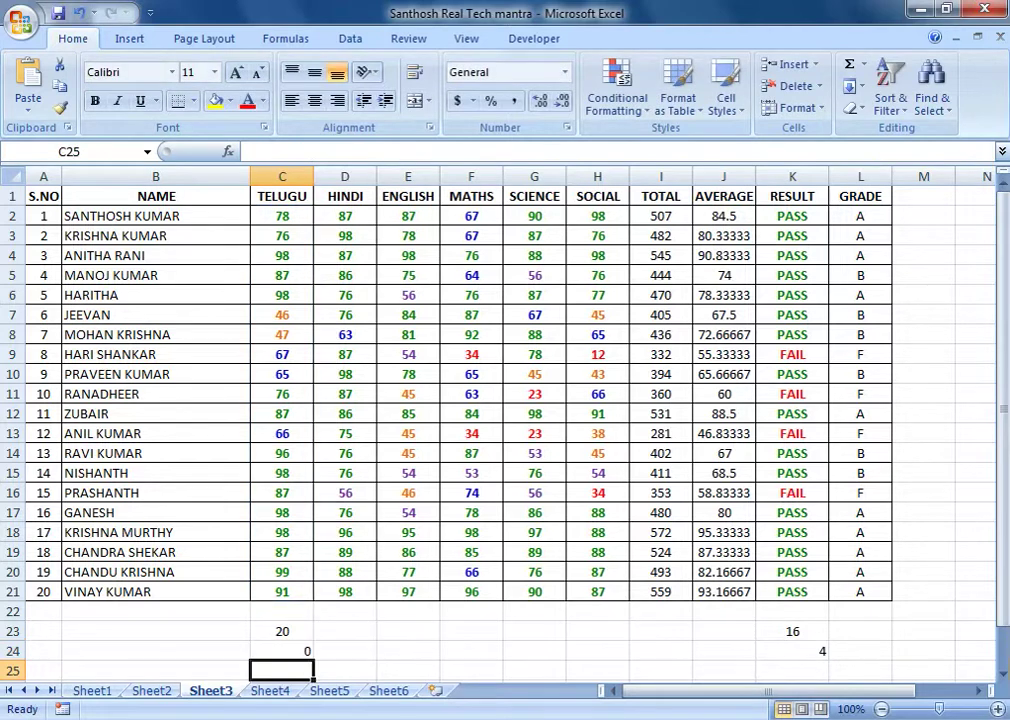
pyautogui.click(280, 651)
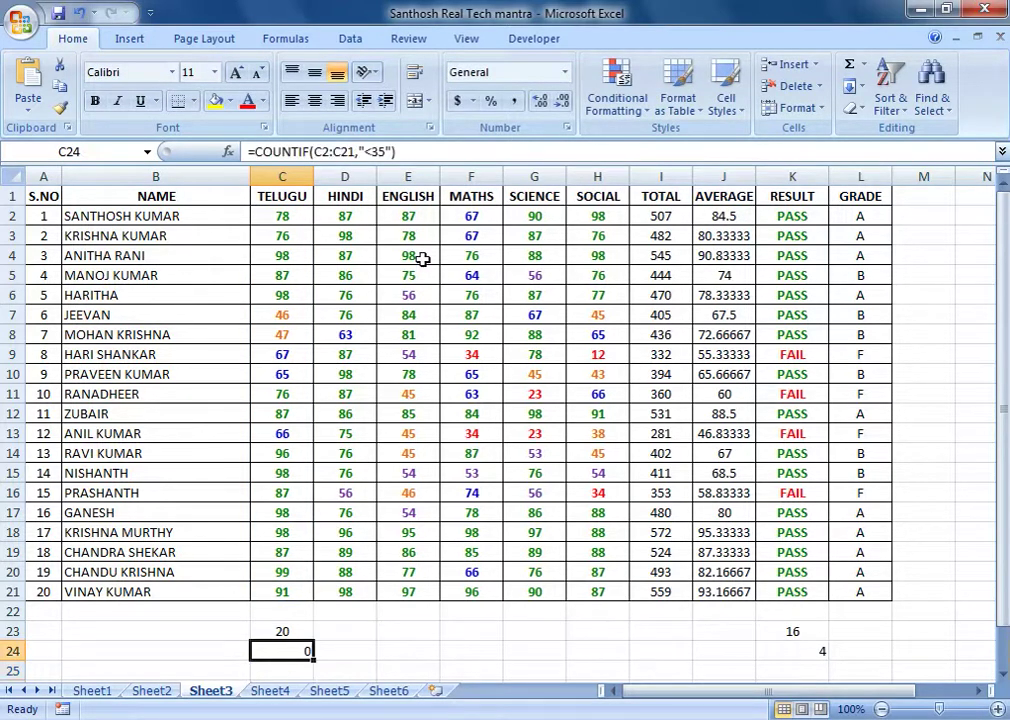
pyautogui.click(314, 100)
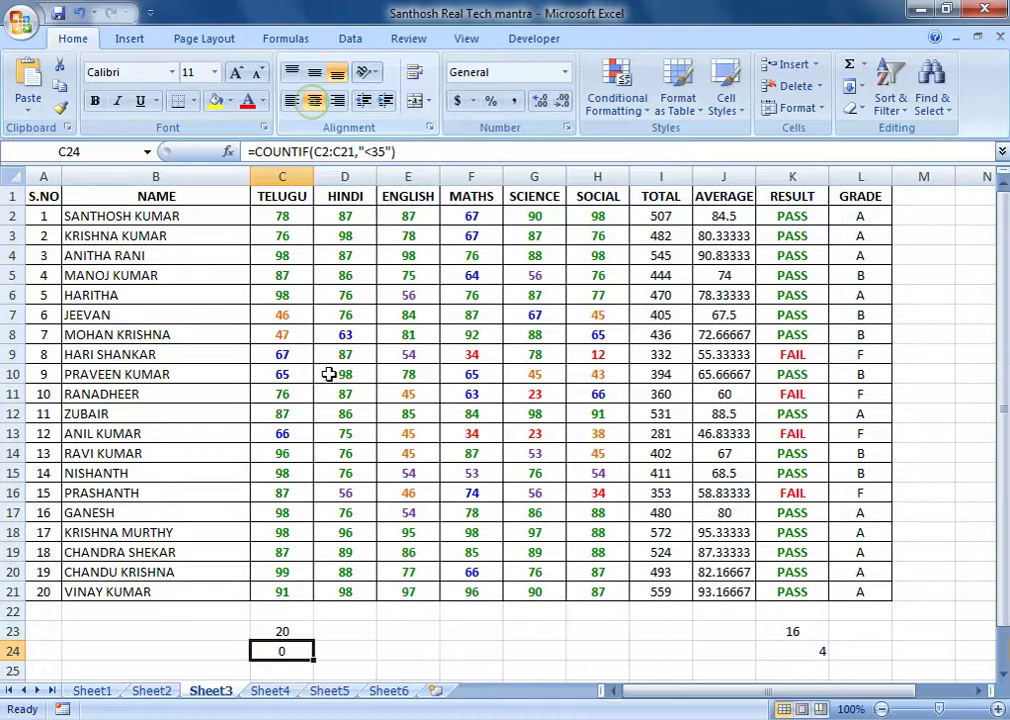
pyautogui.click(288, 632)
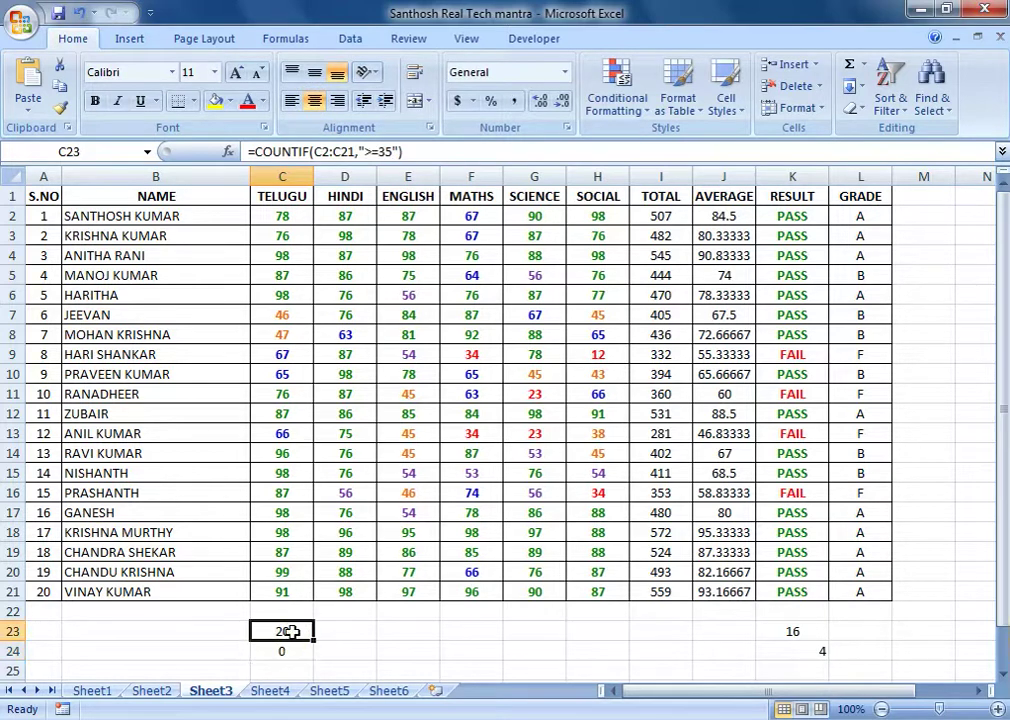
pyautogui.moveTo(290, 631); pyautogui.dragTo(371, 648)
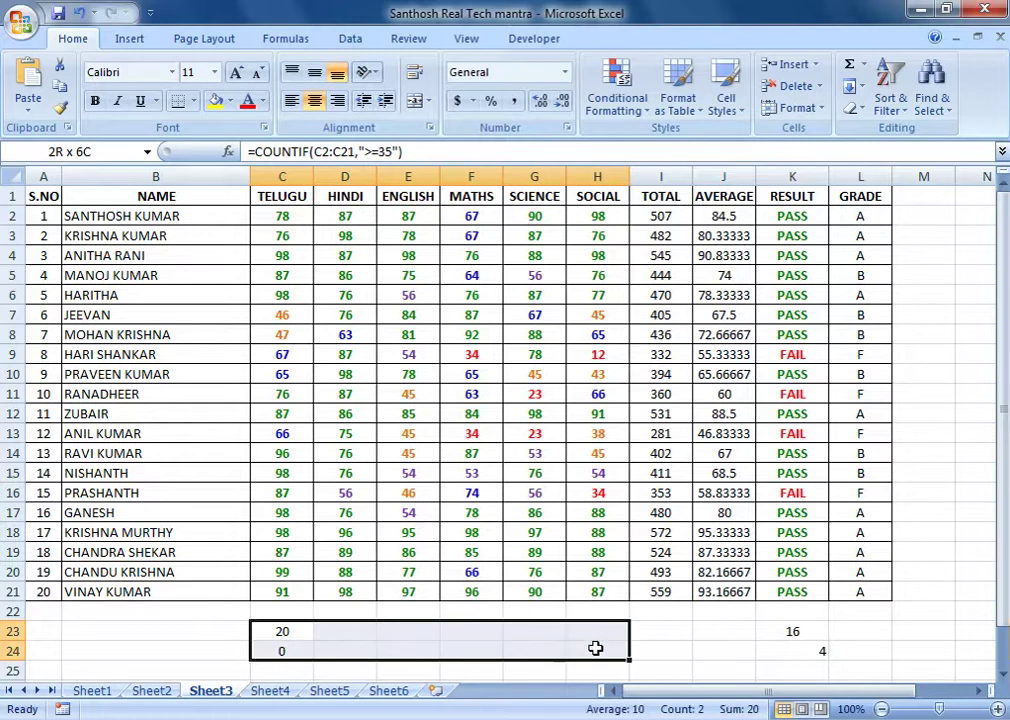
pyautogui.moveTo(371, 648); pyautogui.dragTo(595, 648)
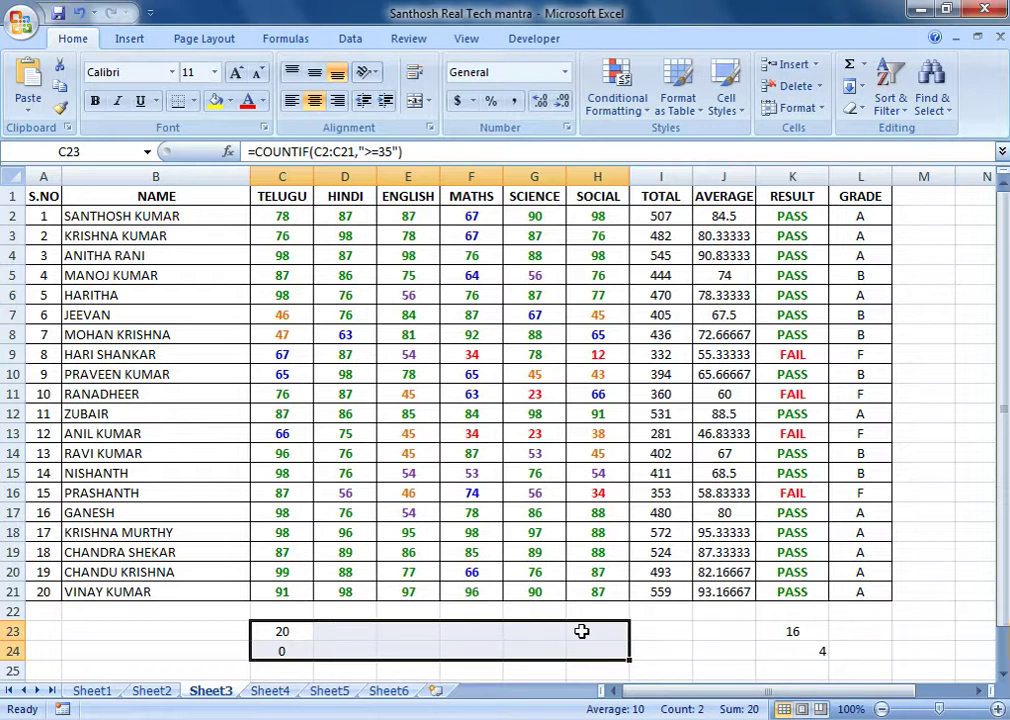
pyautogui.hotkey('ctrl', 'r')
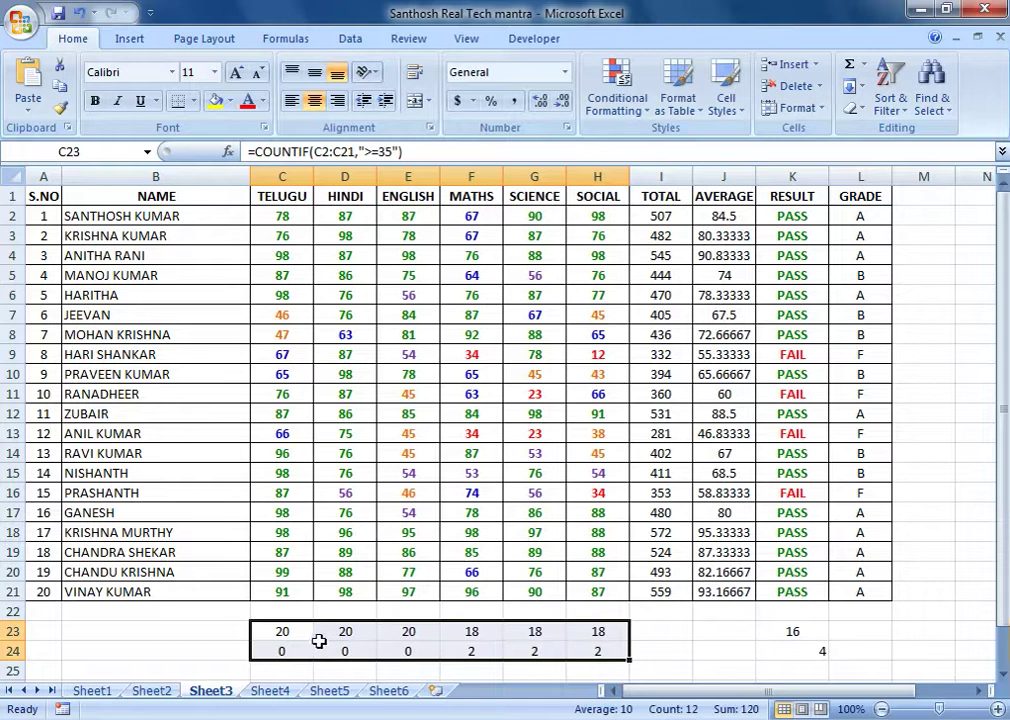
pyautogui.click(333, 634)
pyautogui.click(337, 655)
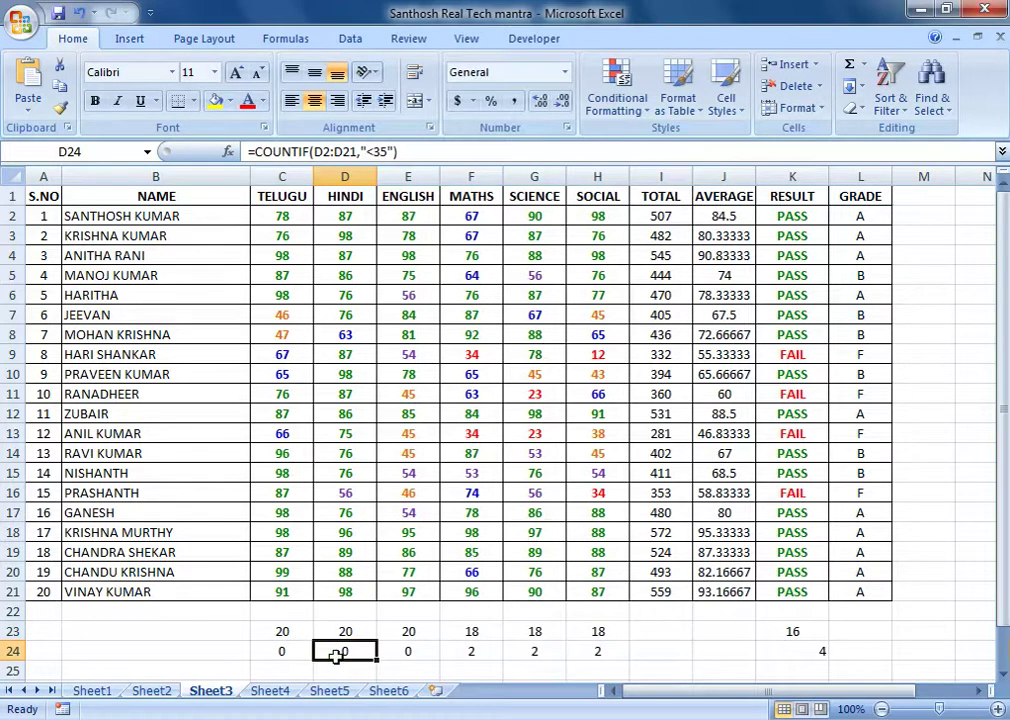
pyautogui.click(344, 634)
pyautogui.click(361, 643)
pyautogui.moveTo(406, 634); pyautogui.dragTo(411, 648)
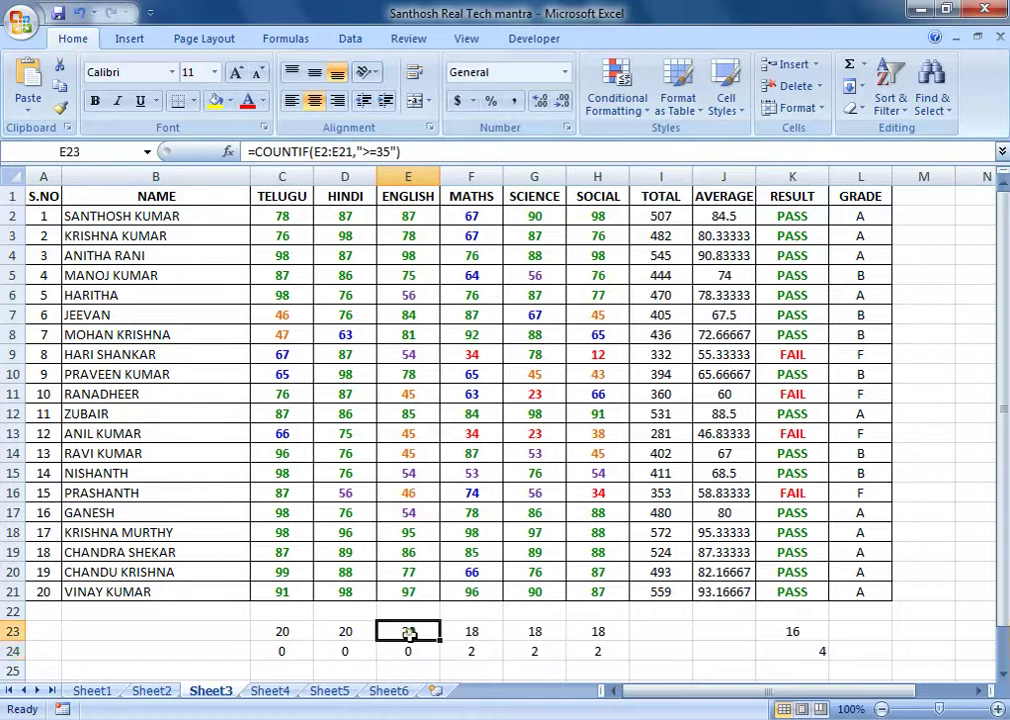
pyautogui.click(461, 632)
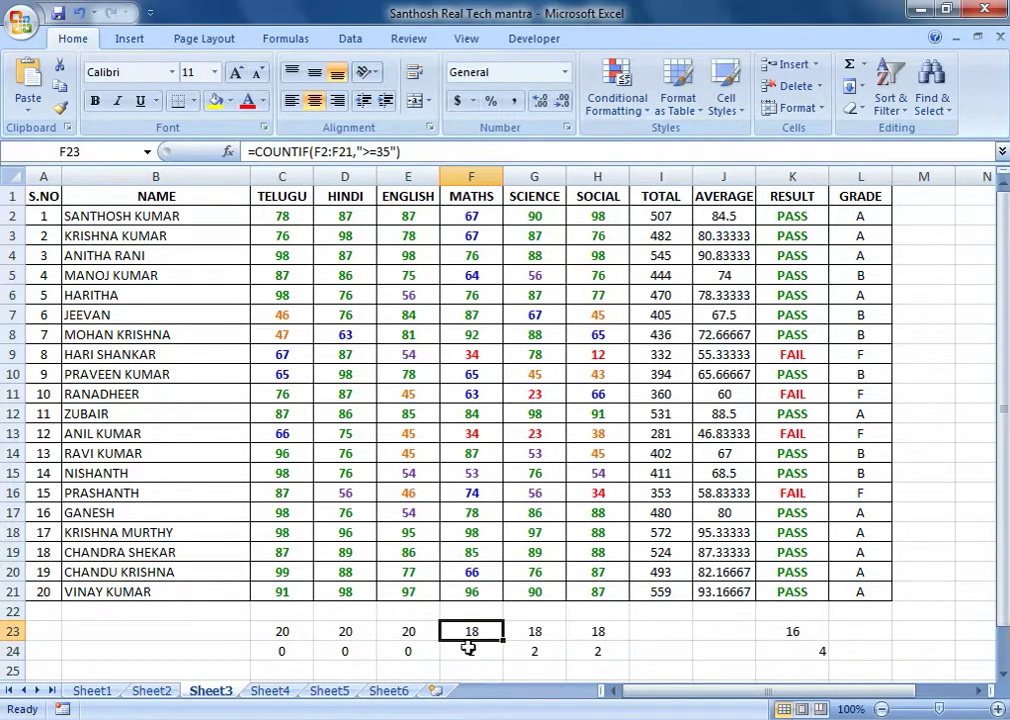
pyautogui.click(467, 649)
pyautogui.click(484, 430)
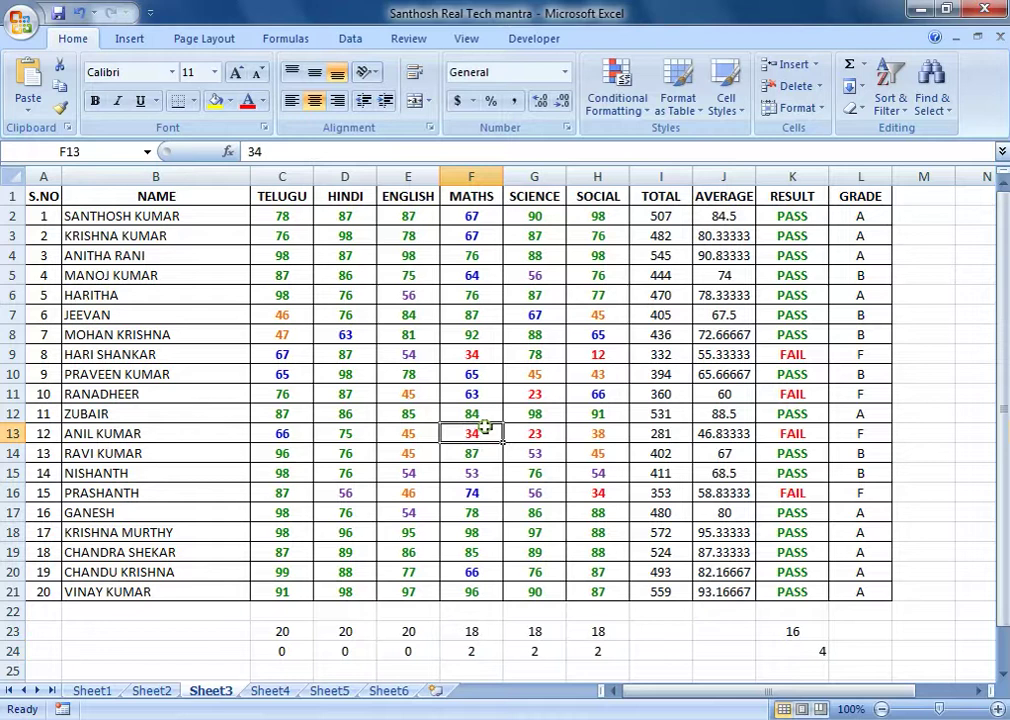
pyautogui.click(481, 356)
pyautogui.click(533, 628)
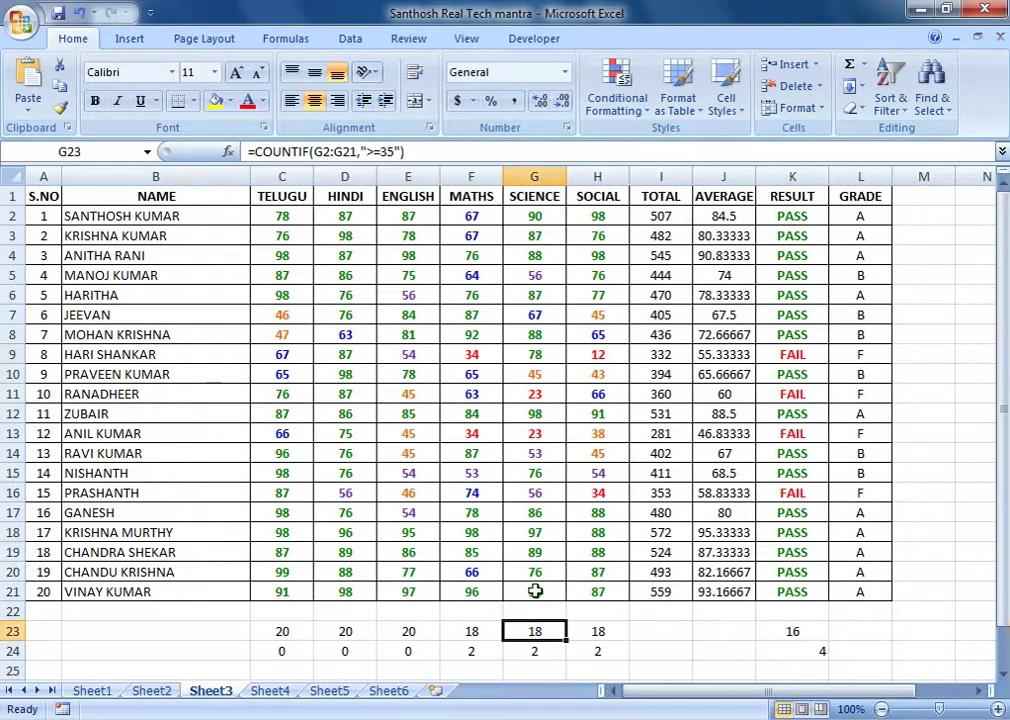
pyautogui.click(535, 432)
pyautogui.click(537, 391)
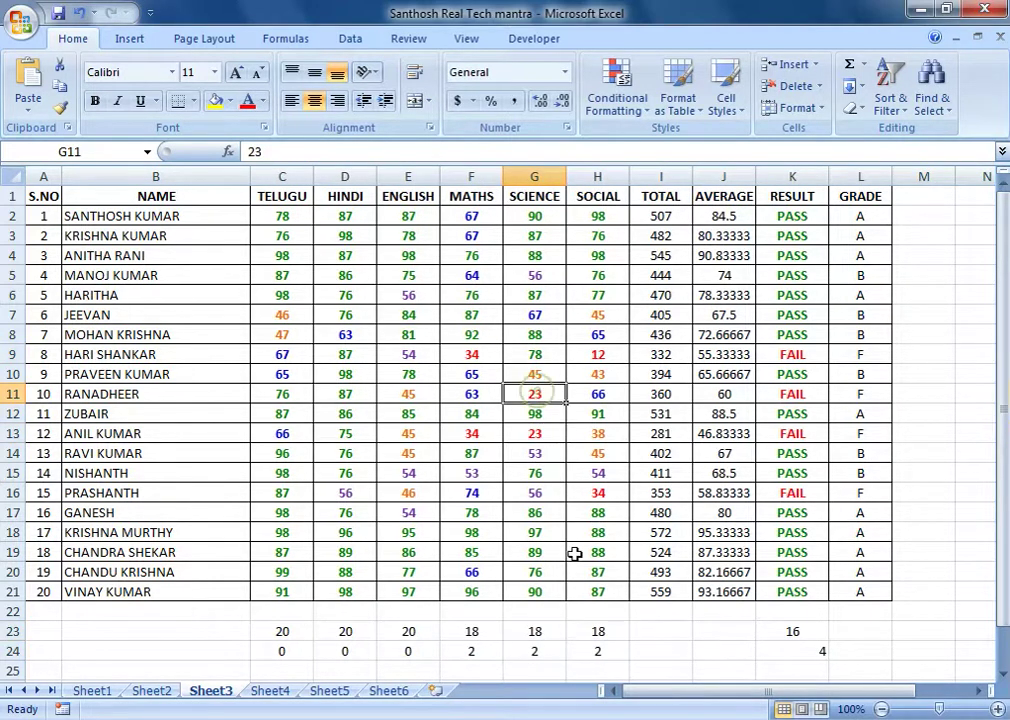
pyautogui.click(601, 630)
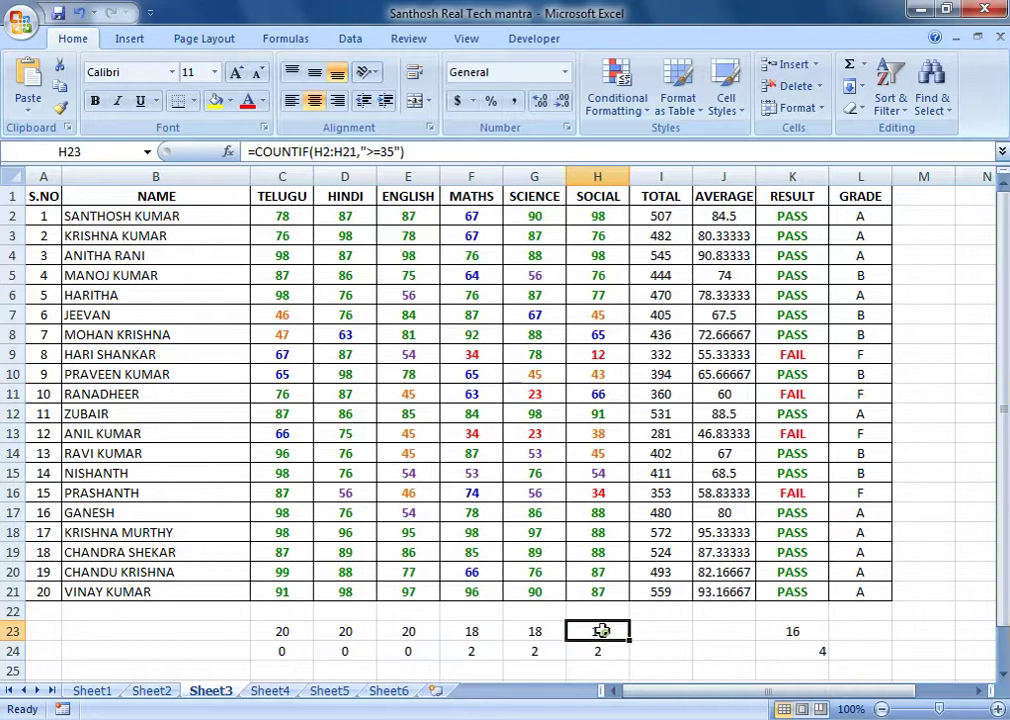
pyautogui.click(597, 491)
pyautogui.click(590, 354)
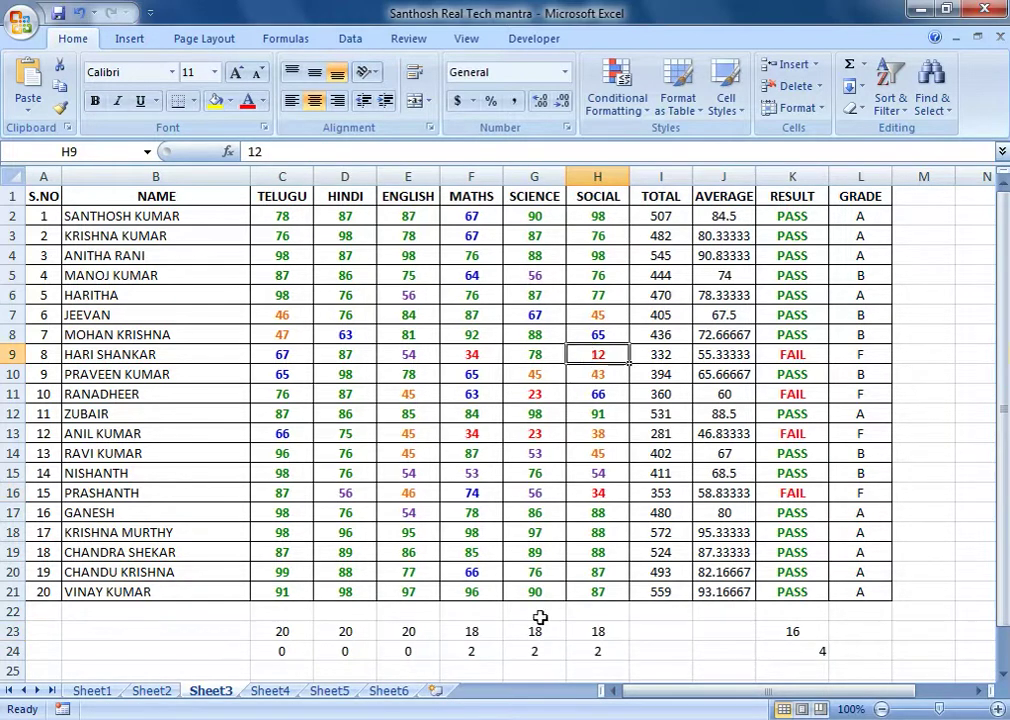
pyautogui.click(281, 630)
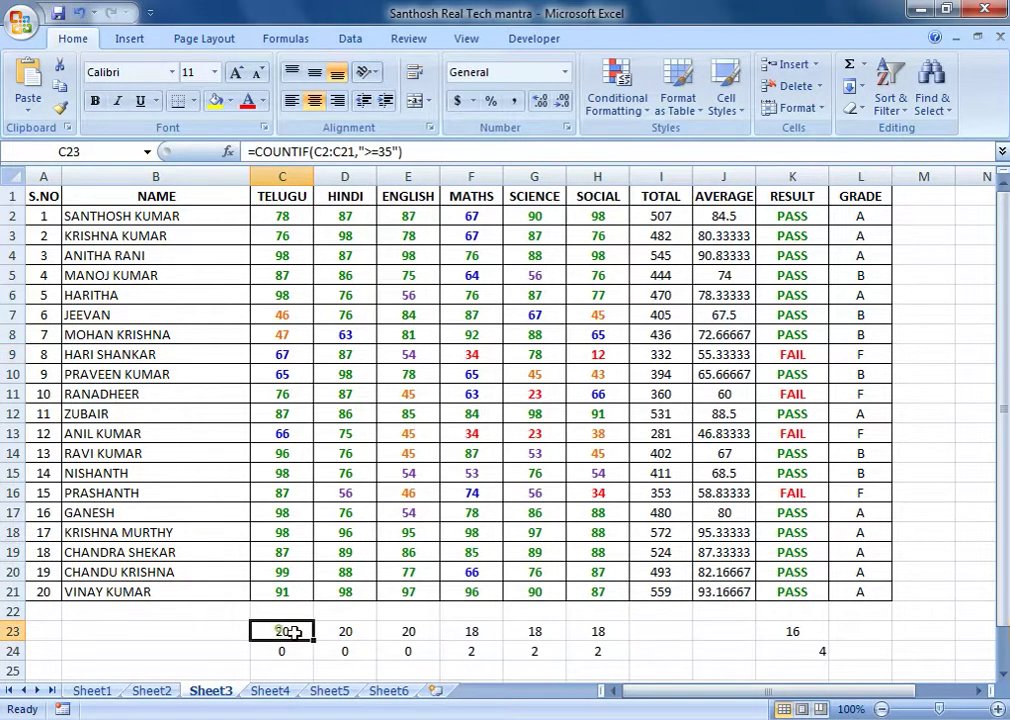
pyautogui.moveTo(280, 629); pyautogui.dragTo(582, 656)
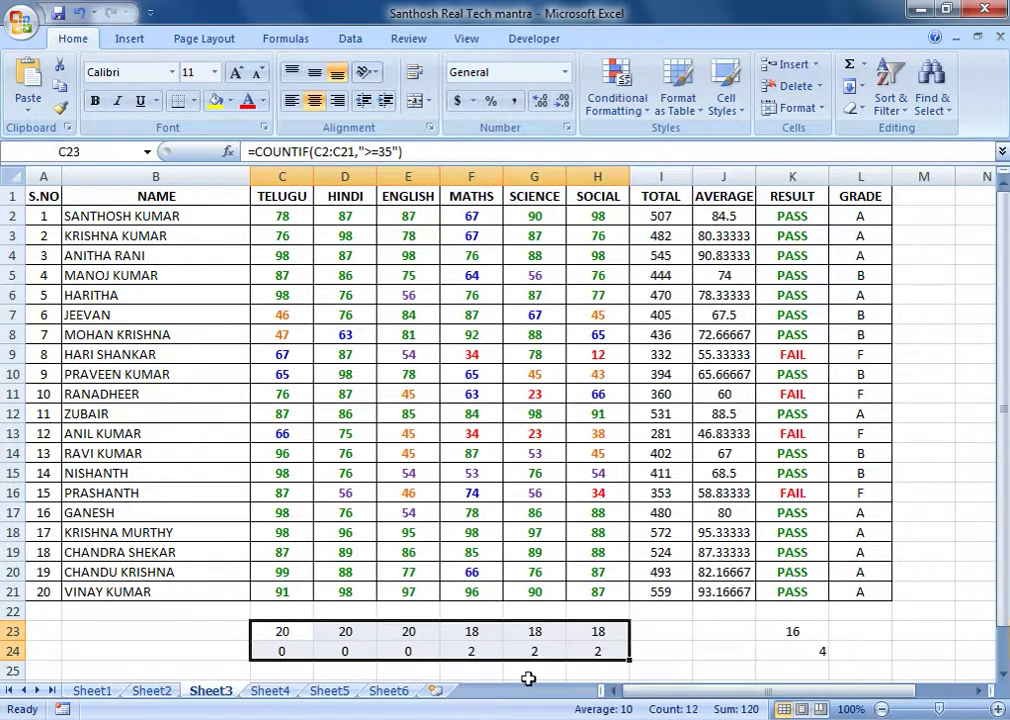
# Apply All Borders to the count block C23:H24 and the label cells B23:B24.
pyautogui.click(193, 101)
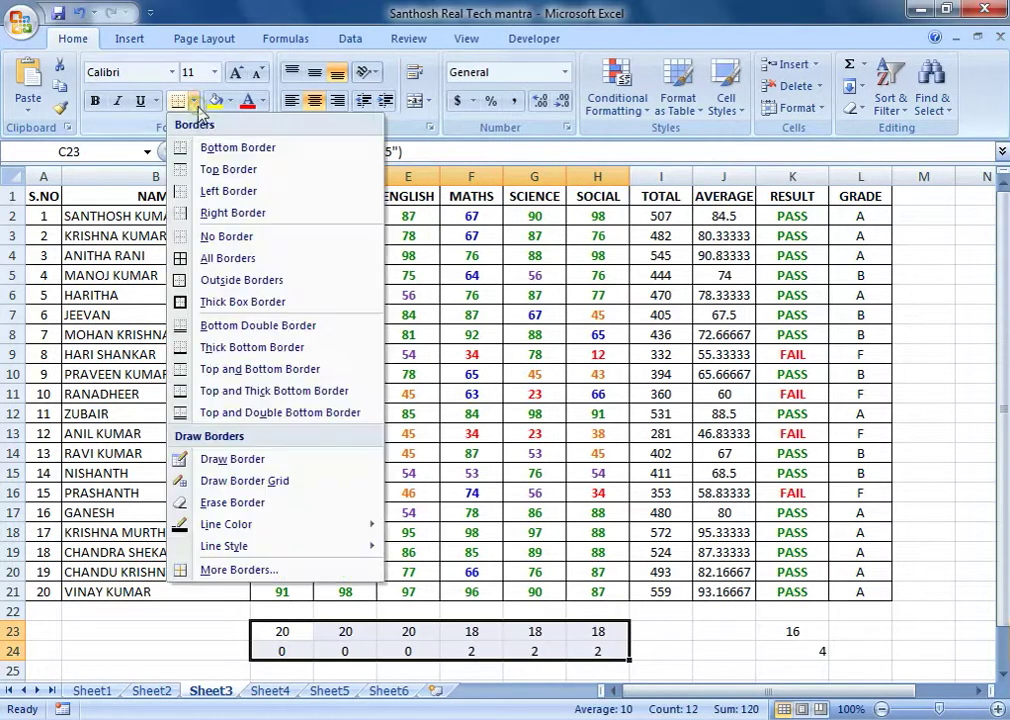
pyautogui.click(215, 258)
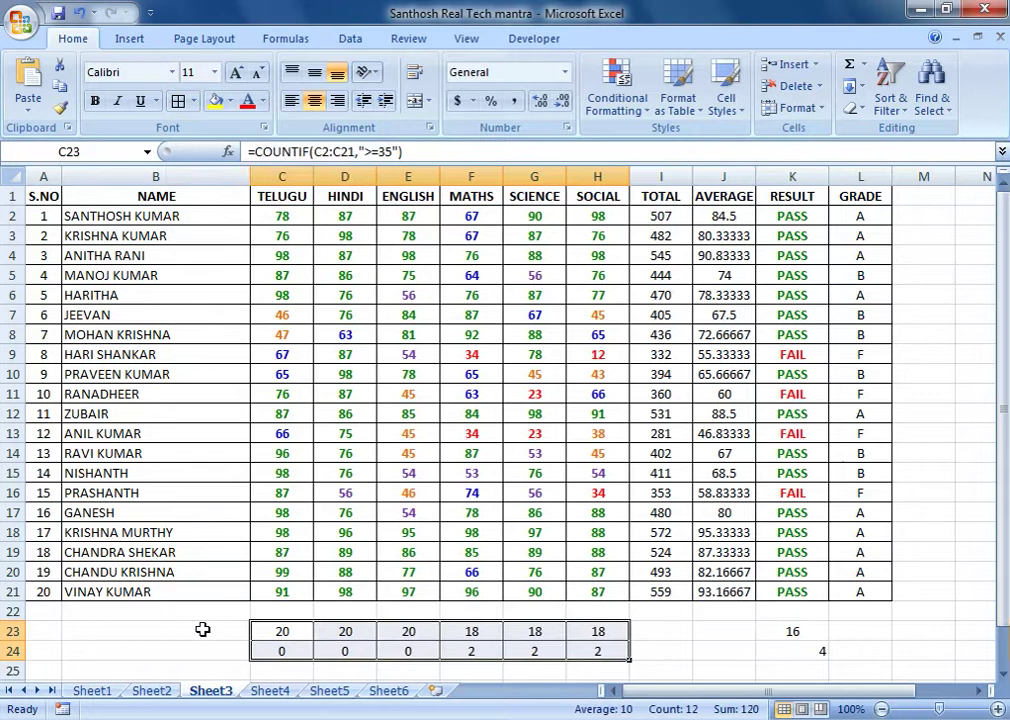
pyautogui.moveTo(203, 632); pyautogui.dragTo(203, 650)
pyautogui.click(178, 101)
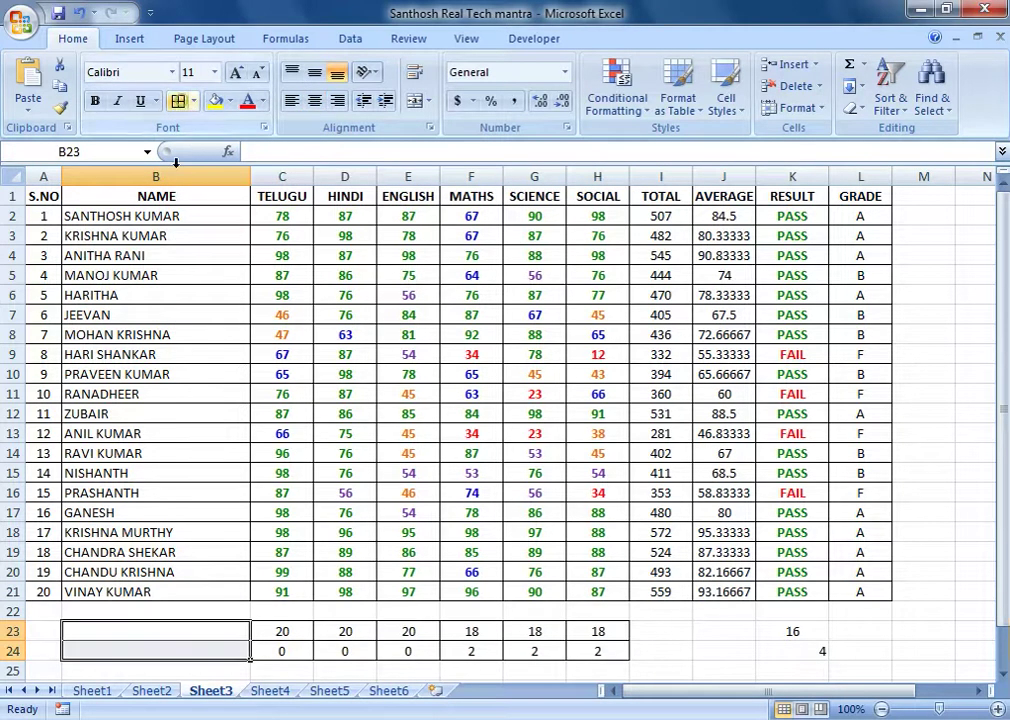
pyautogui.click(207, 634)
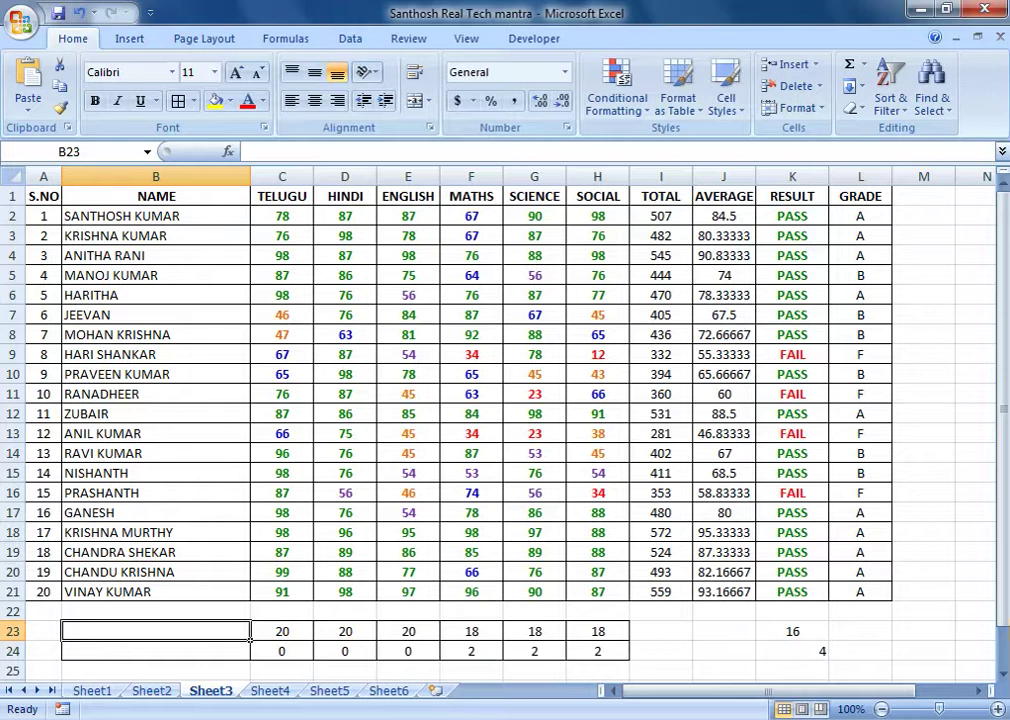
# Label B23 'SUBJECT WISE PASS' and B24 'SUBJECT WISE FAIL'.
pyautogui.write('SUBJE')
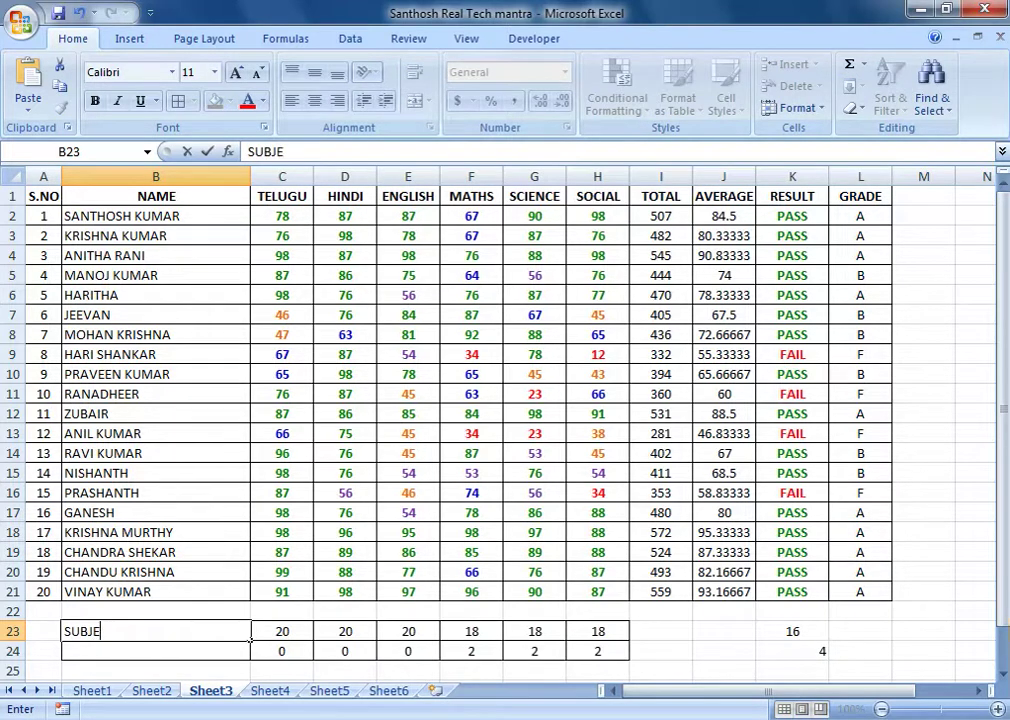
pyautogui.write('CT WISE')
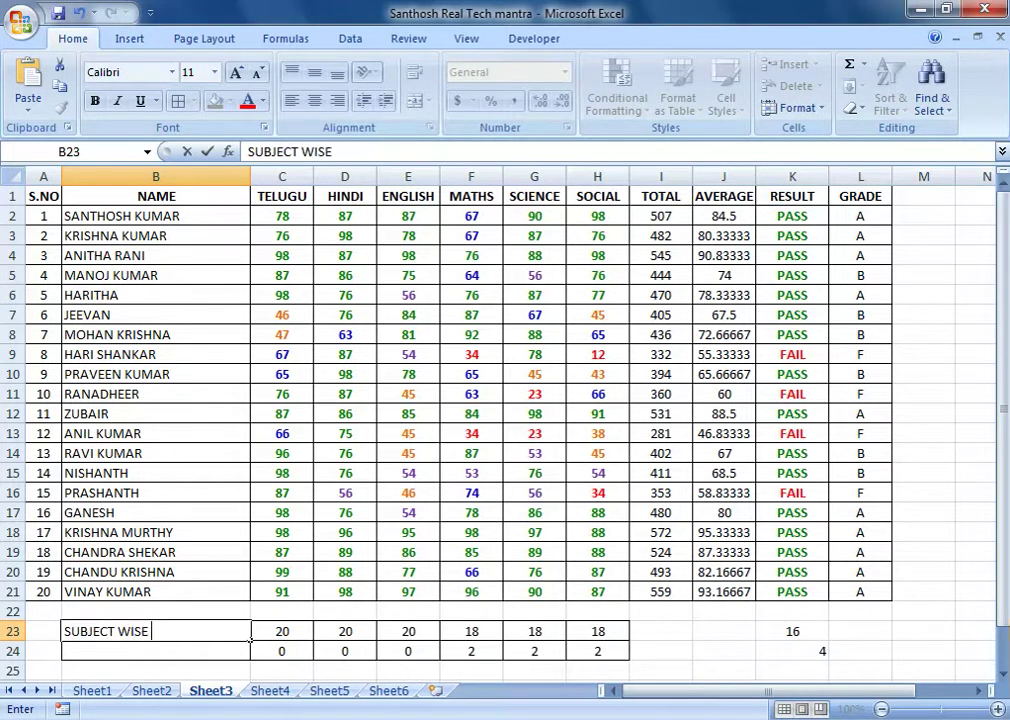
pyautogui.write(' PASS')
pyautogui.press('Return')
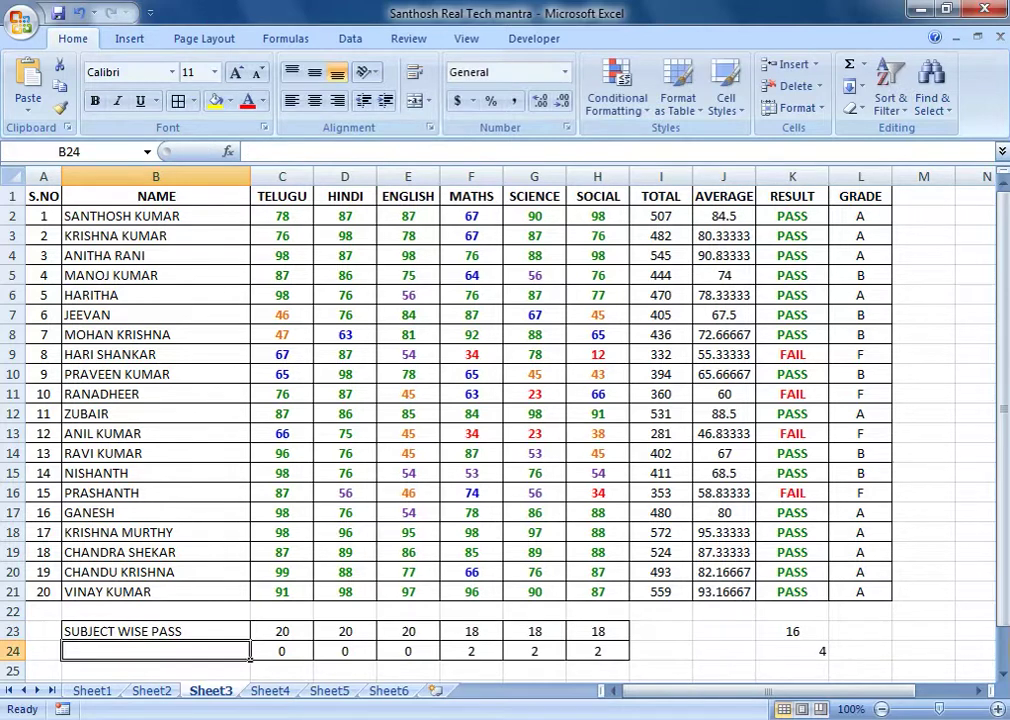
pyautogui.hotkey('ctrl', 'd')
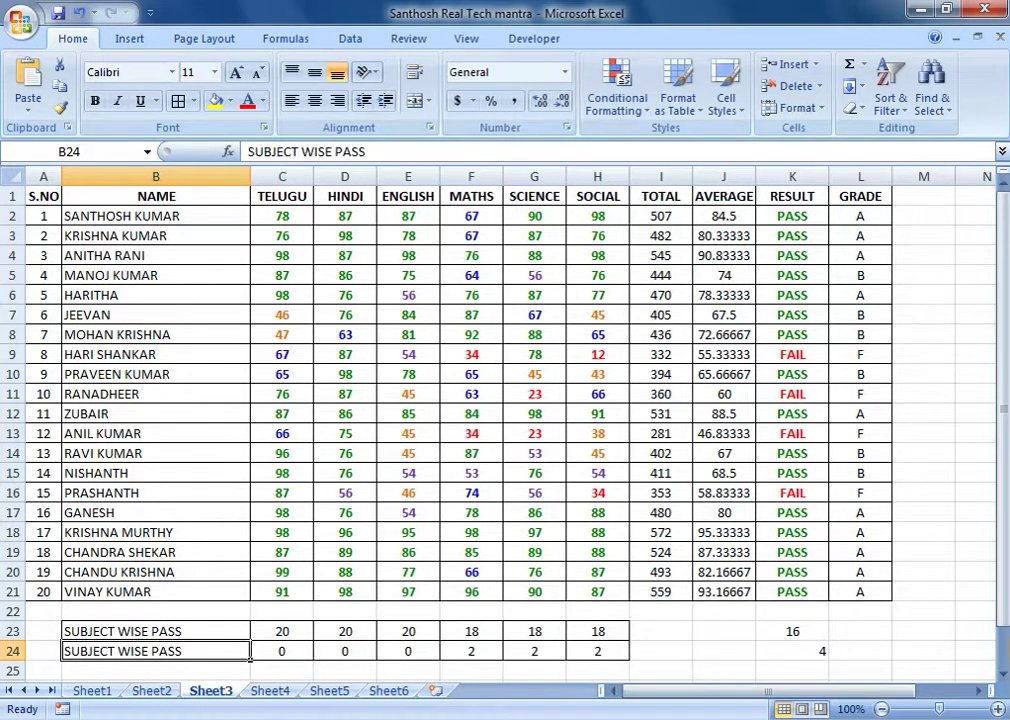
pyautogui.press('F2')
pyautogui.press('BackSpace')
pyautogui.press('BackSpace')
pyautogui.press('BackSpace')
pyautogui.press('BackSpace')
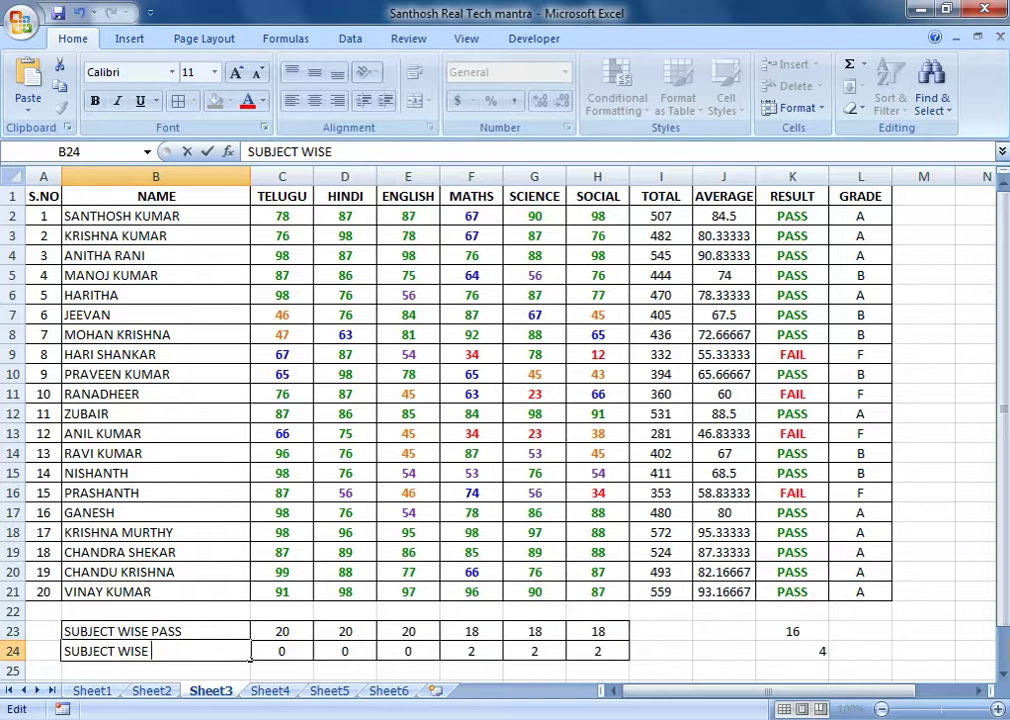
pyautogui.write('FA')
pyautogui.write('IL')
pyautogui.press('Return')
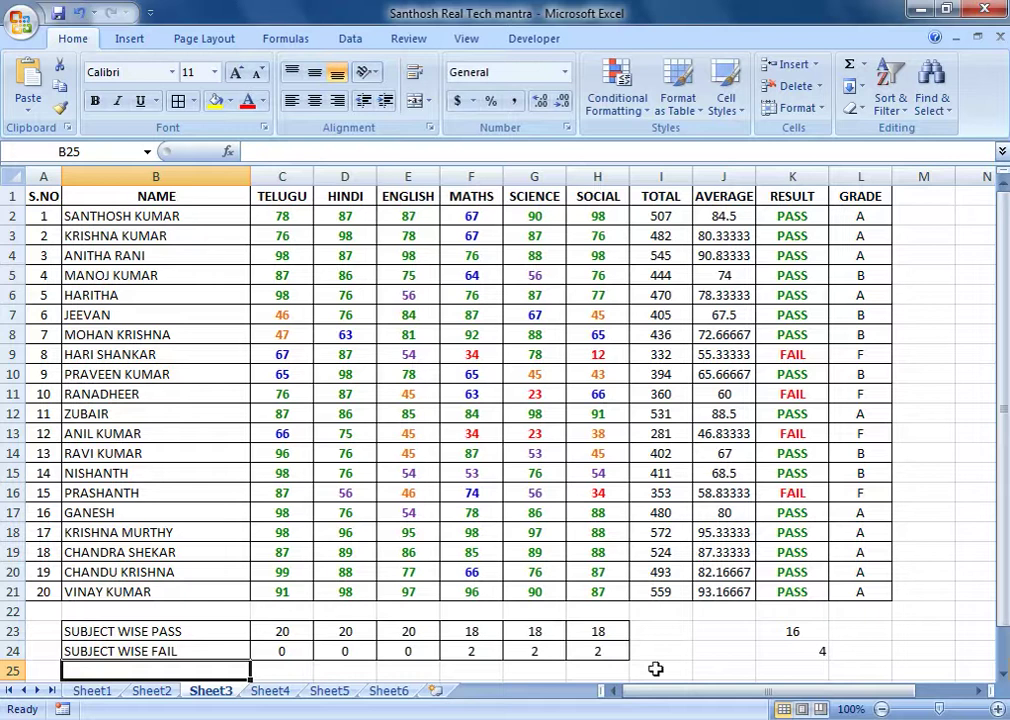
# Centre the overall counts 16 and 4 in K23:K24.
pyautogui.moveTo(786, 632); pyautogui.dragTo(789, 652)
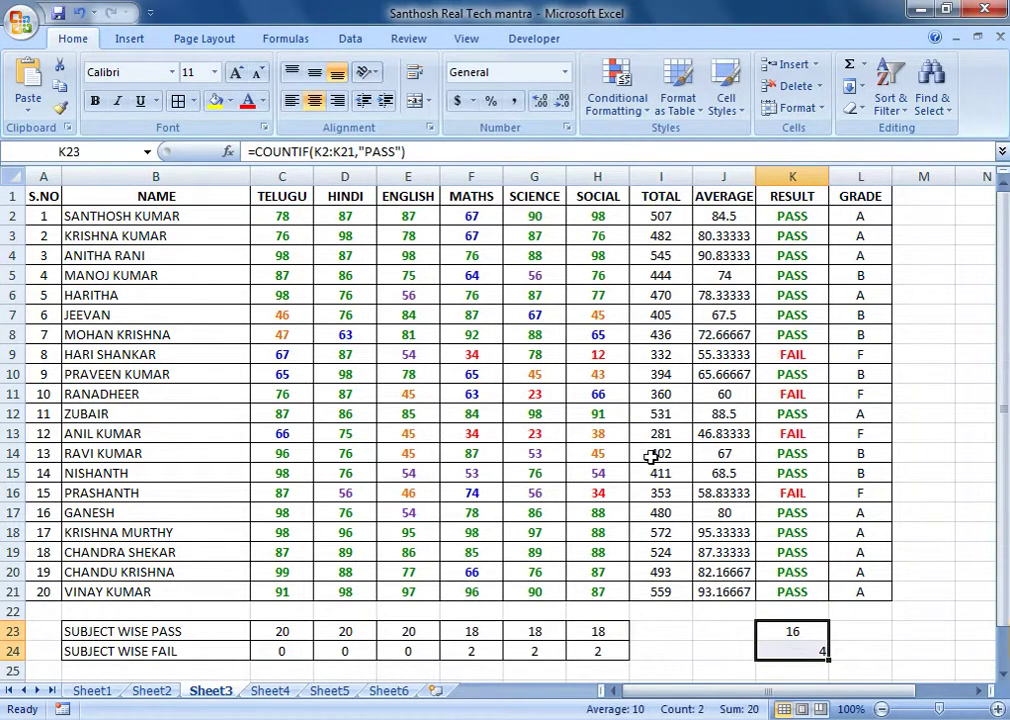
pyautogui.click(316, 103)
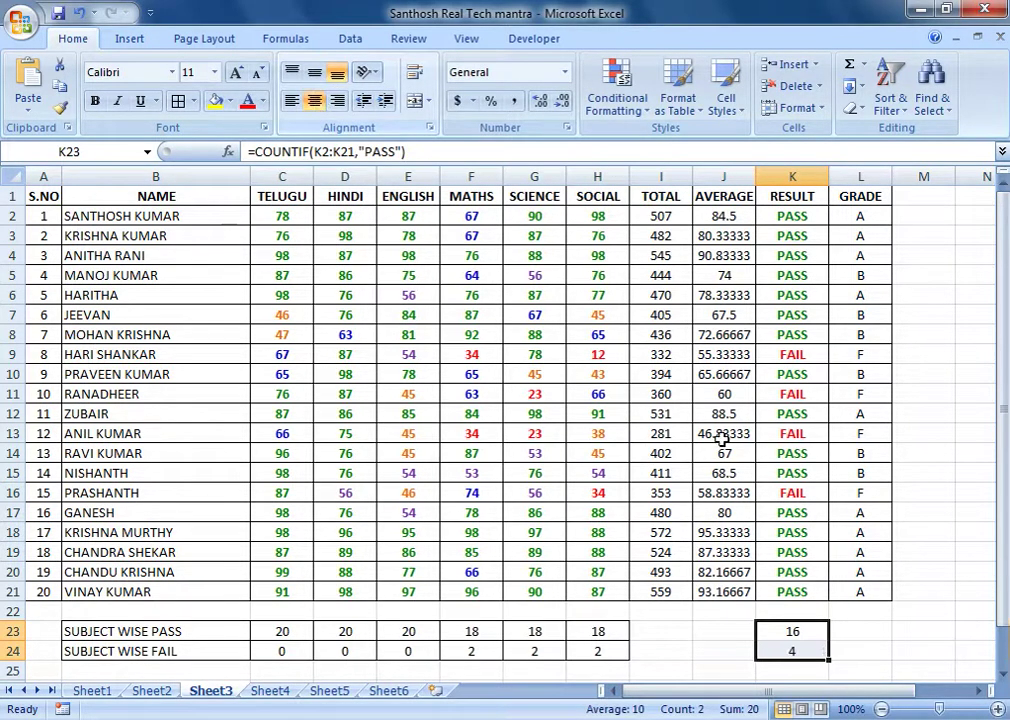
pyautogui.moveTo(800, 629); pyautogui.dragTo(798, 649)
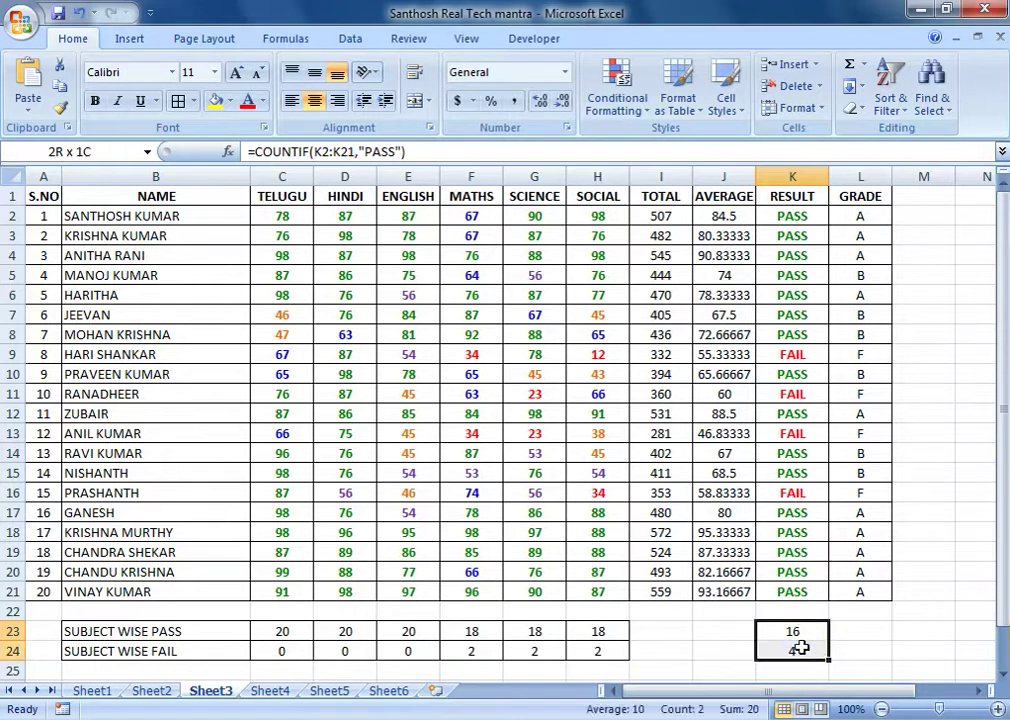
pyautogui.moveTo(600, 628); pyautogui.dragTo(598, 648)
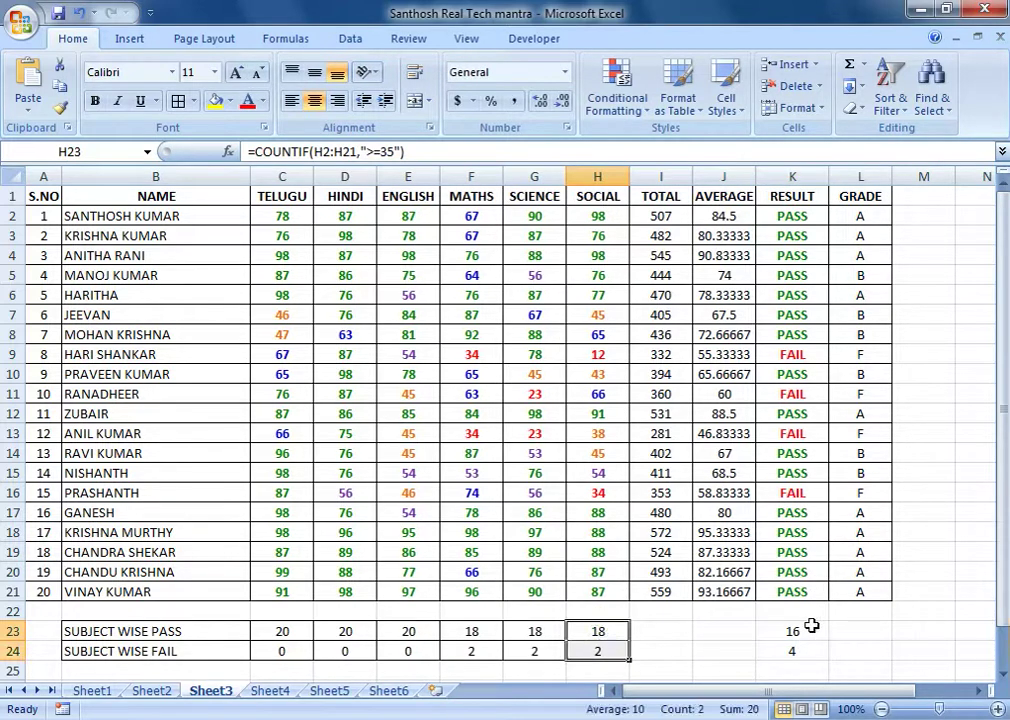
pyautogui.moveTo(805, 629); pyautogui.dragTo(798, 647)
# Select the empty cells L23:L26 beside the overall counts.
pyautogui.moveTo(865, 630); pyautogui.dragTo(862, 646)
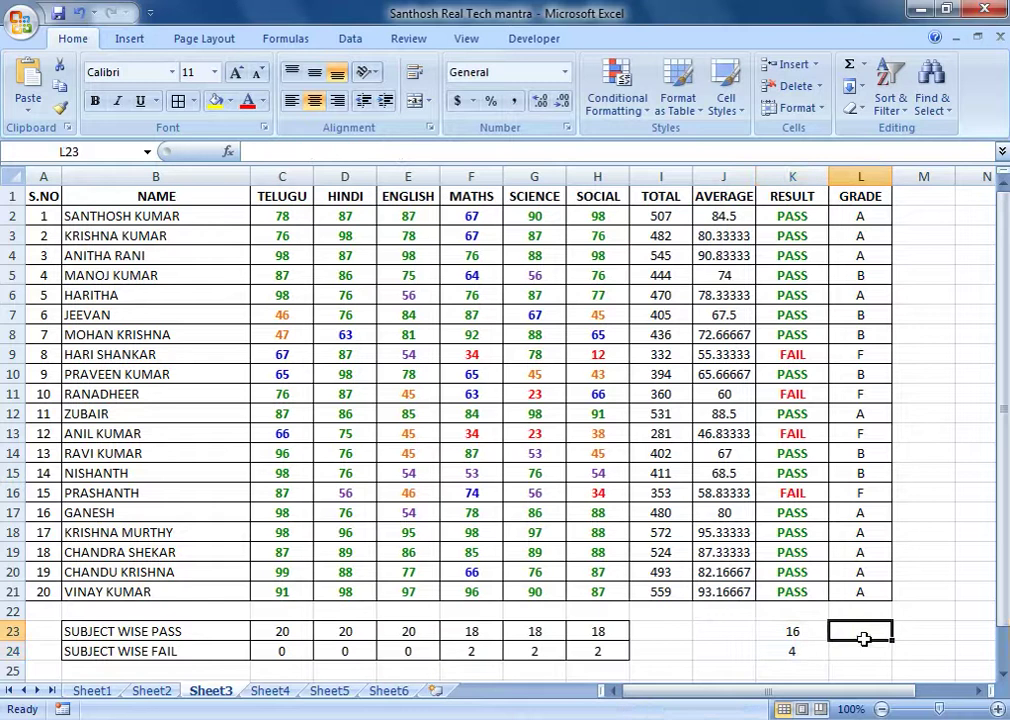
pyautogui.scroll(-1, 856, 598)
pyautogui.click(845, 597)
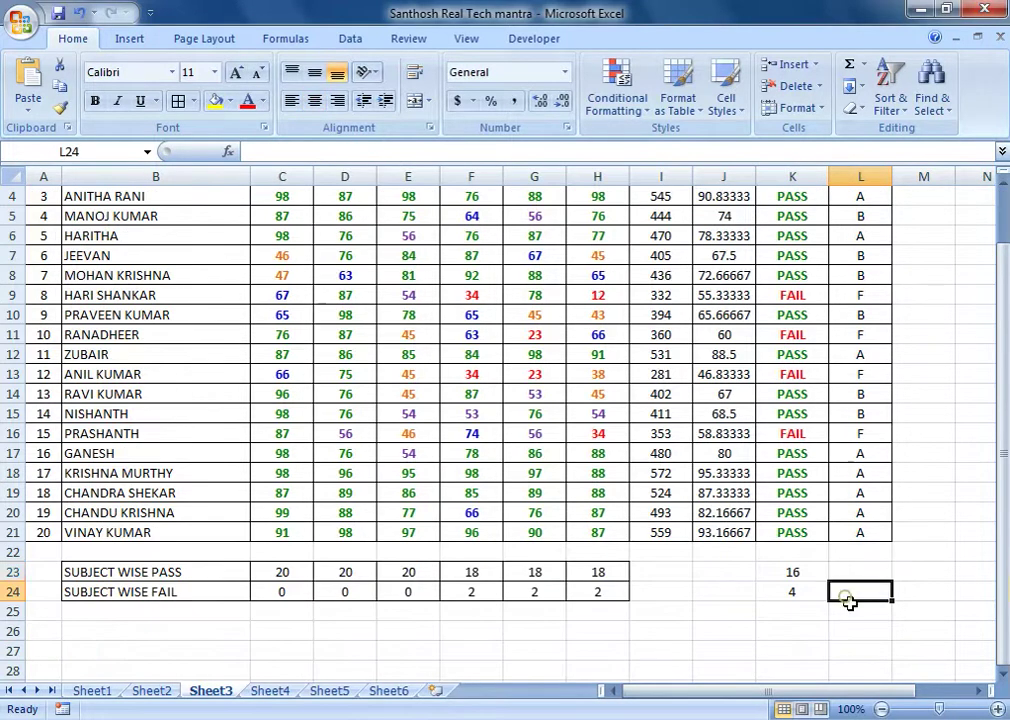
pyautogui.click(856, 621)
pyautogui.click(855, 634)
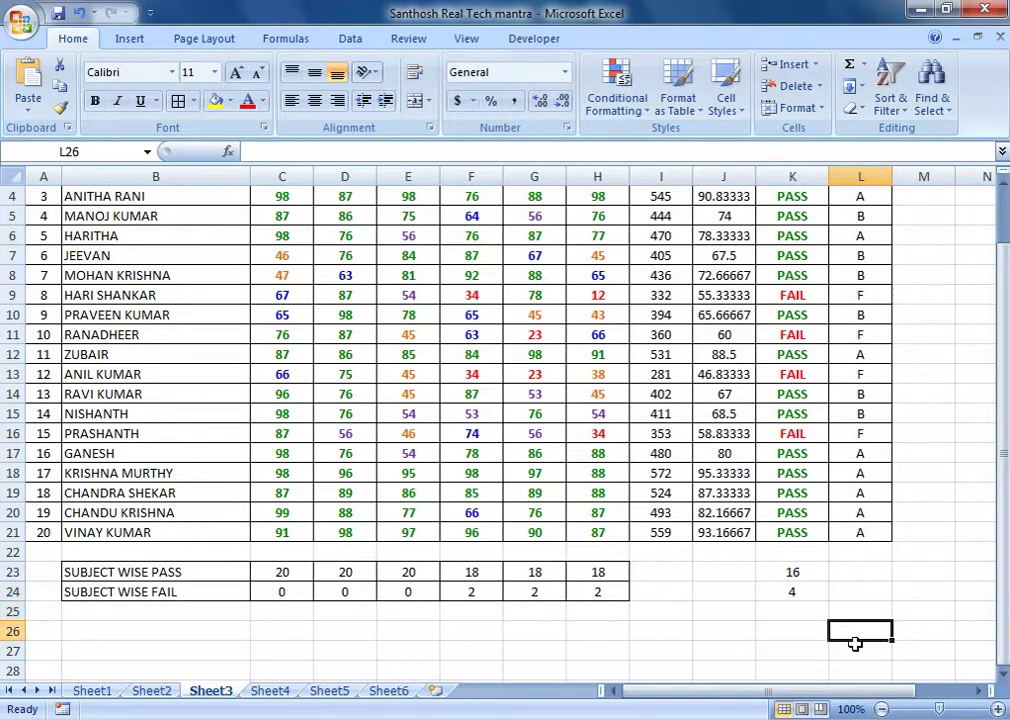
pyautogui.click(853, 651)
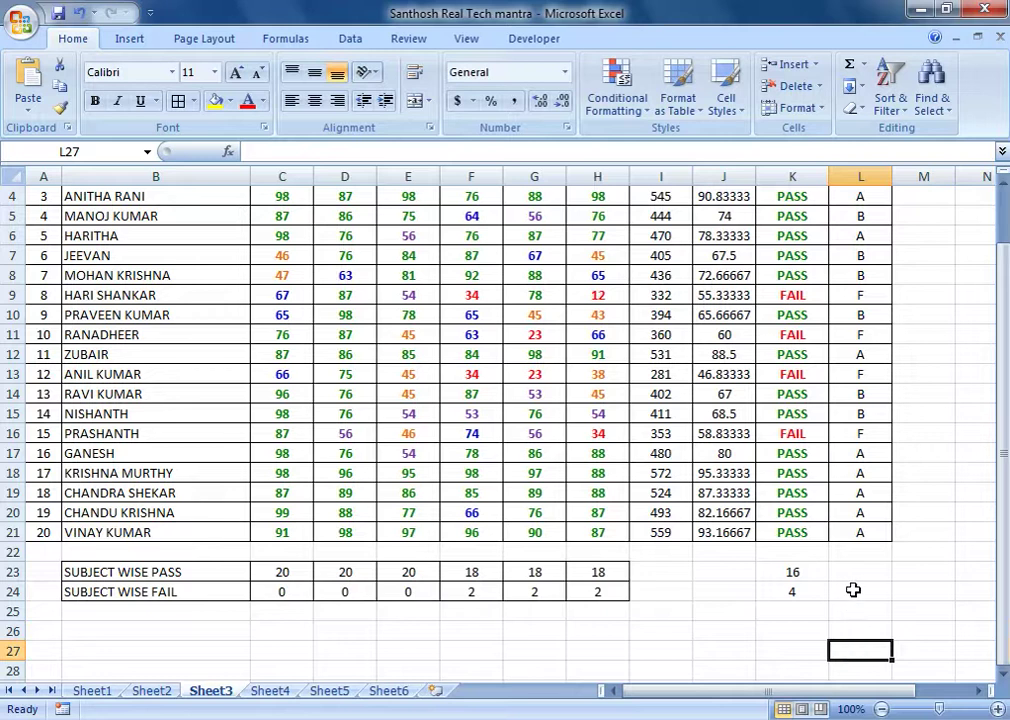
pyautogui.moveTo(859, 571); pyautogui.dragTo(859, 632)
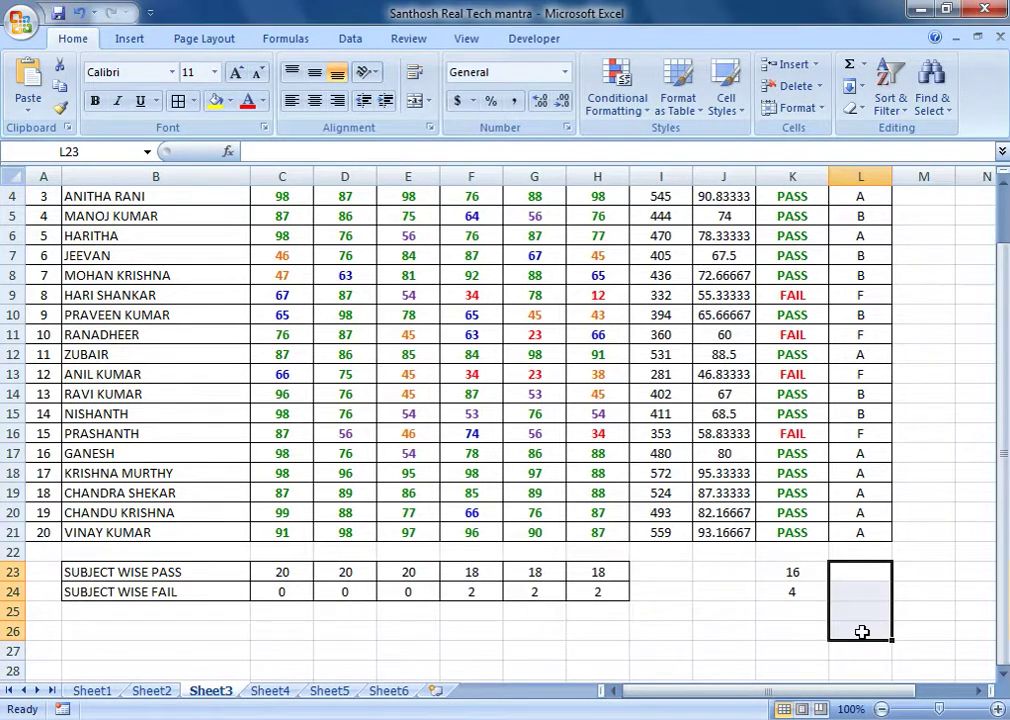